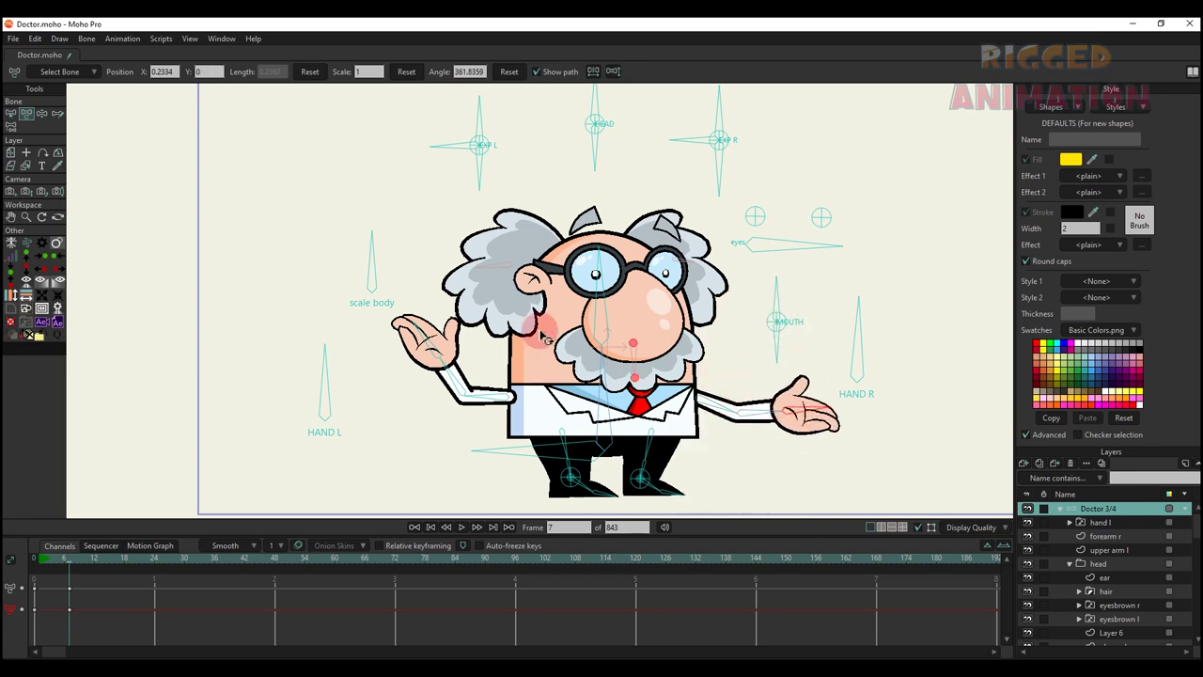
Step: At frame 7, swing the doctor's left arm bones downward and raise the right forearm
left_click_drag(425, 336, 478, 403)
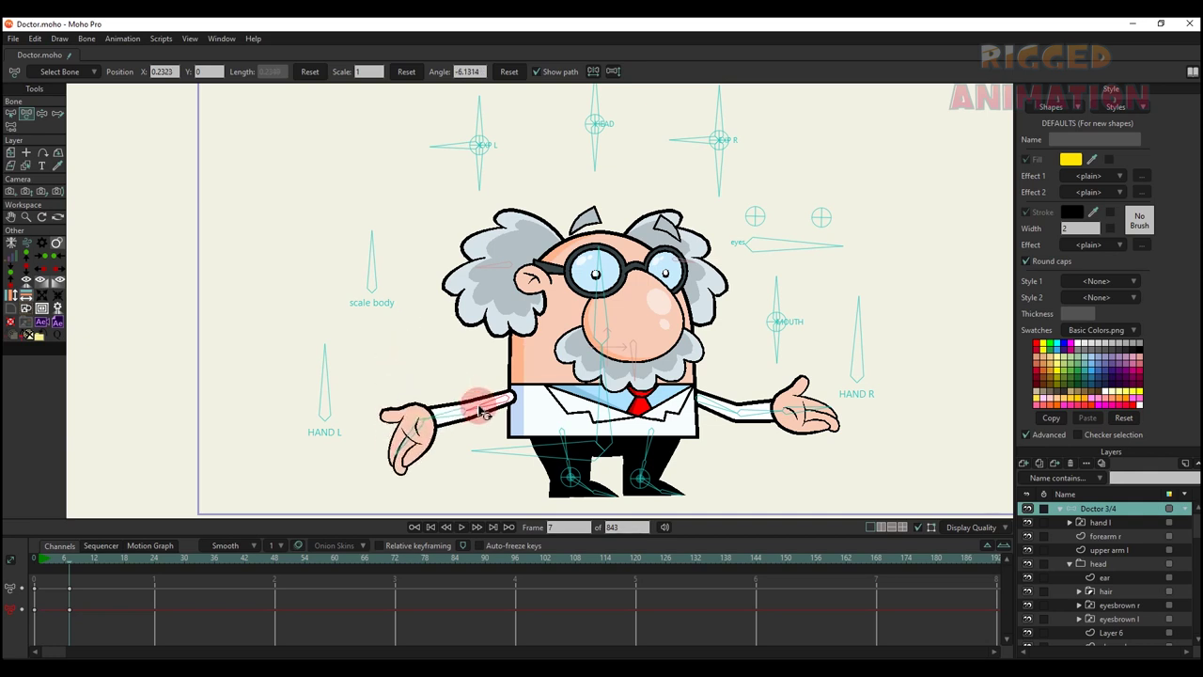
left_click_drag(738, 408, 818, 390)
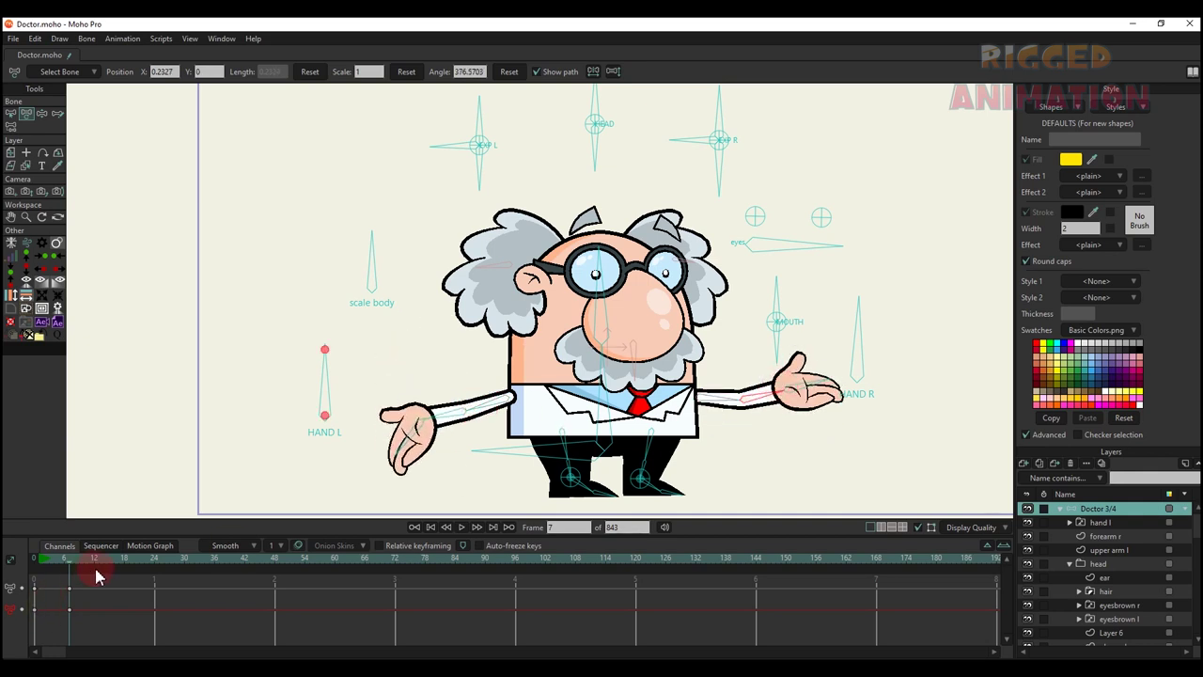
Step: Rotate the HAND L control bone to 180° at frame 67 and play back the hand change from frame 7
left_click_drag(313, 564, 369, 564)
left_click_drag(324, 362, 267, 438)
left_click(69, 557)
key("space")
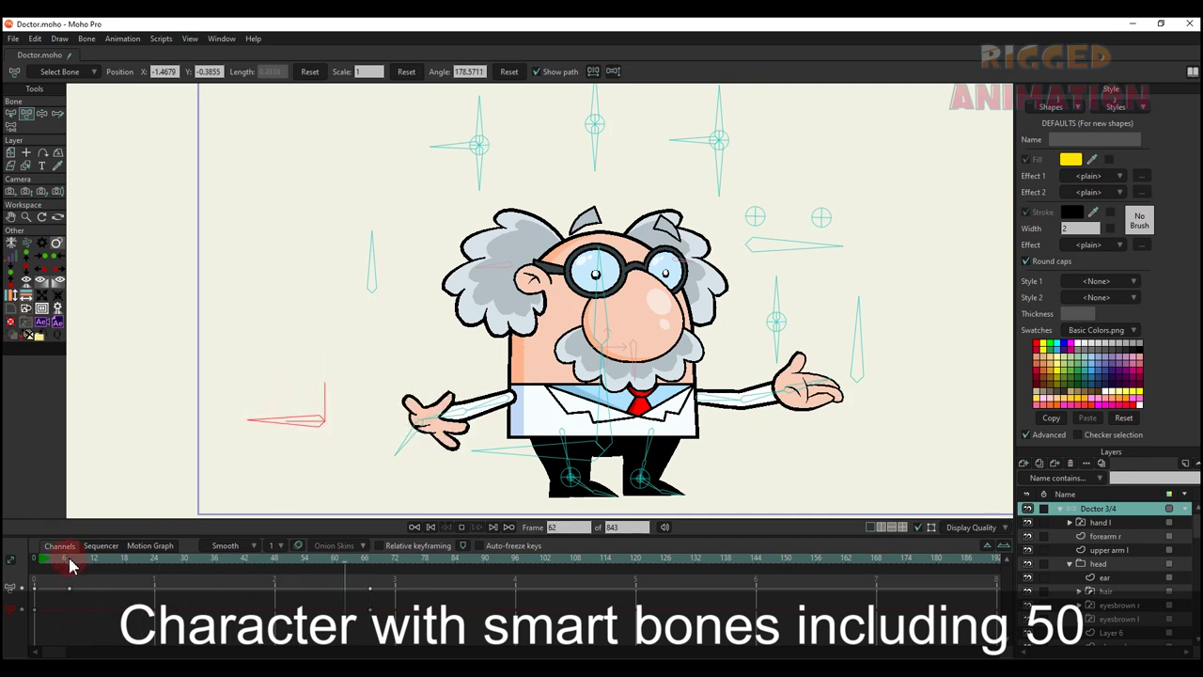
key("space")
left_click(371, 562)
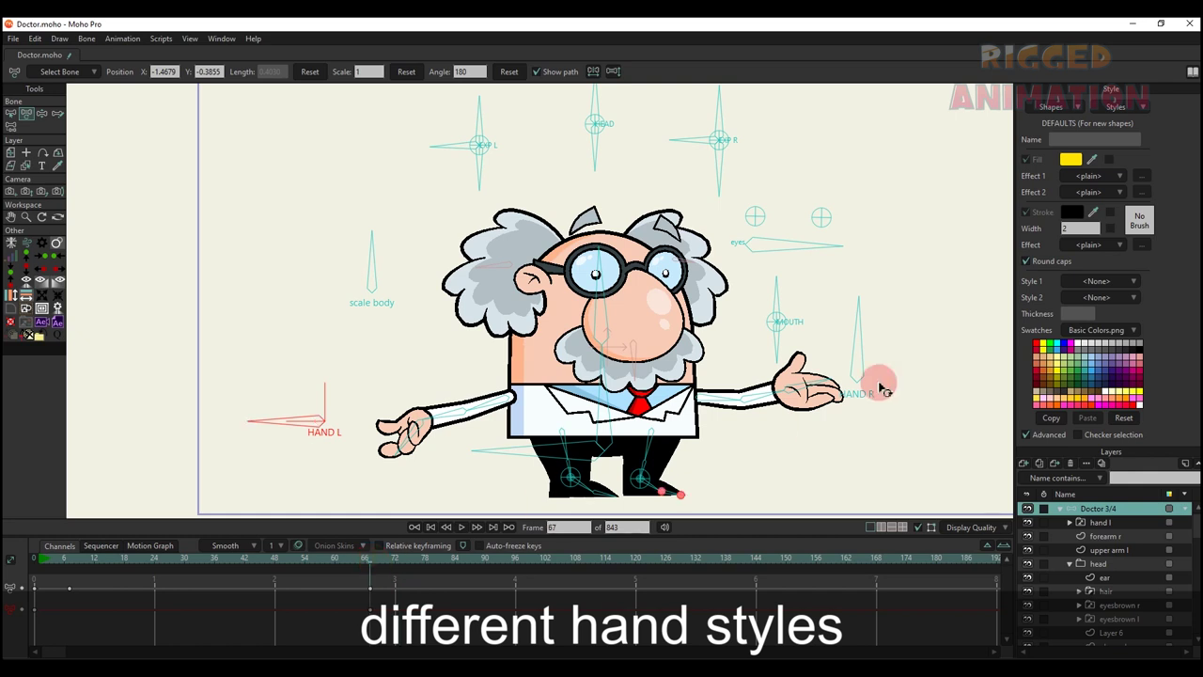
Step: Rotate the HAND R control bone at frame 67 to change the right hand's shape, and delete all keyframes
left_click_drag(878, 384, 914, 415)
left_click_drag(381, 625, 38, 560)
key("Delete")
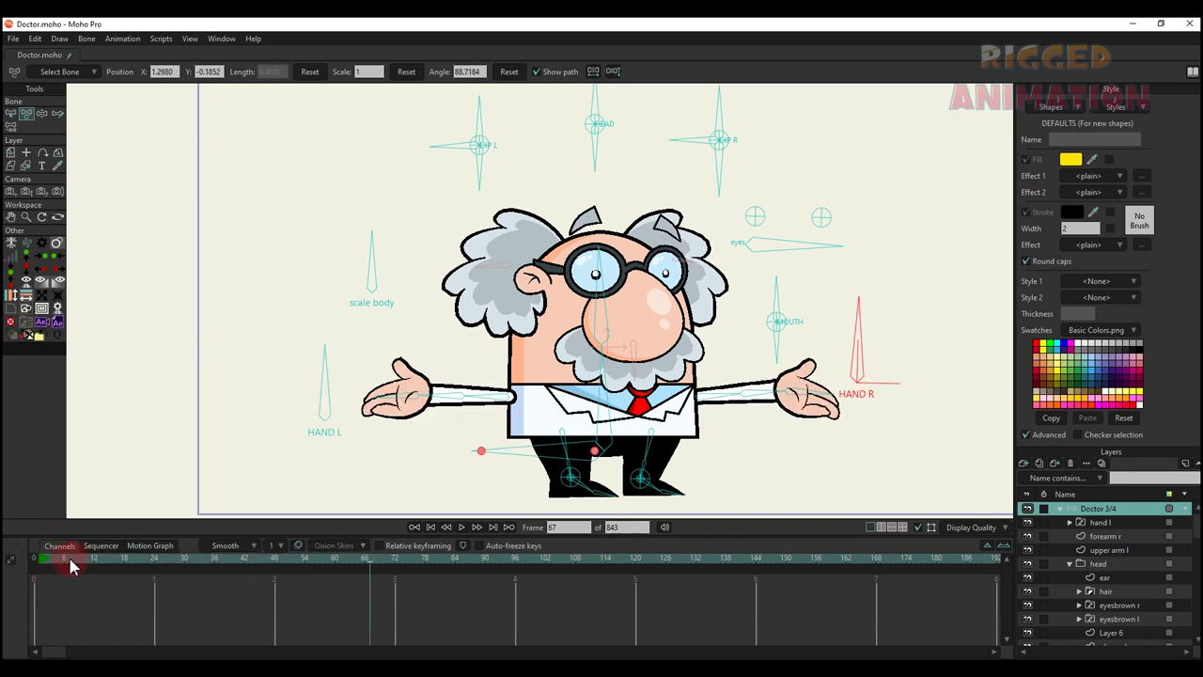
Step: At frame 10, move the left foot's target bone outward and shift the hip bone with the body leaning right
left_click(602, 440)
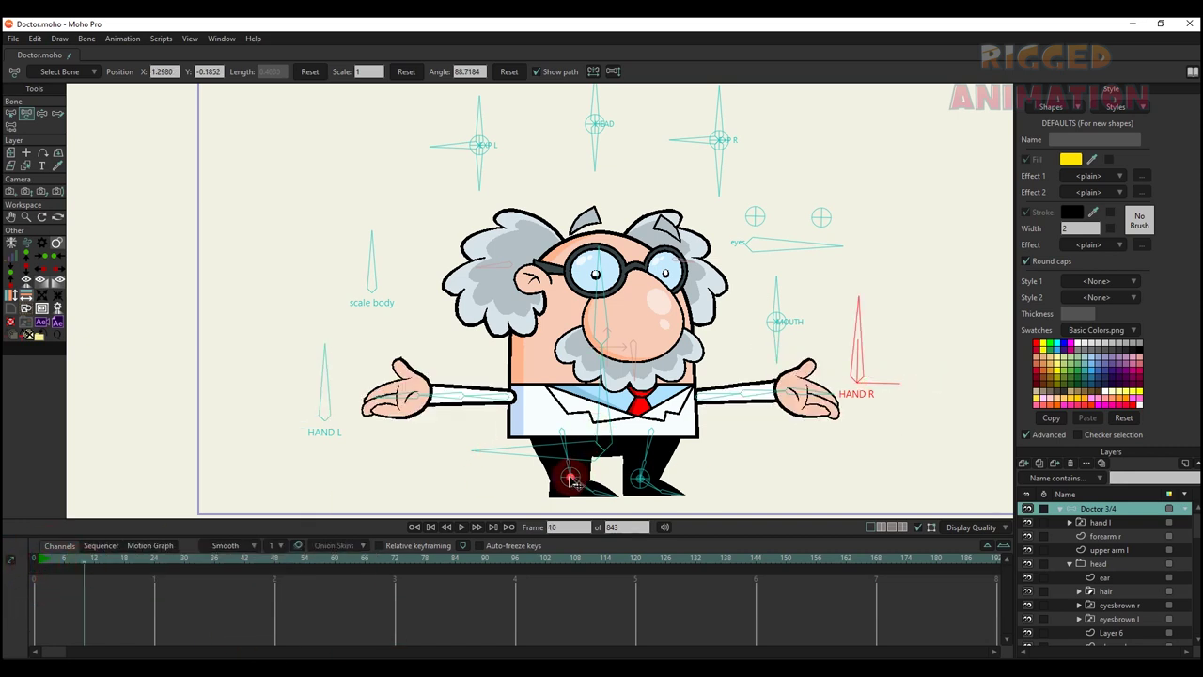
left_click_drag(572, 480, 515, 474)
mouse_move(606, 419)
left_mouse_down()
mouse_move(627, 427)
mouse_move(597, 459)
mouse_move(594, 432)
left_mouse_up()
left_click(591, 445)
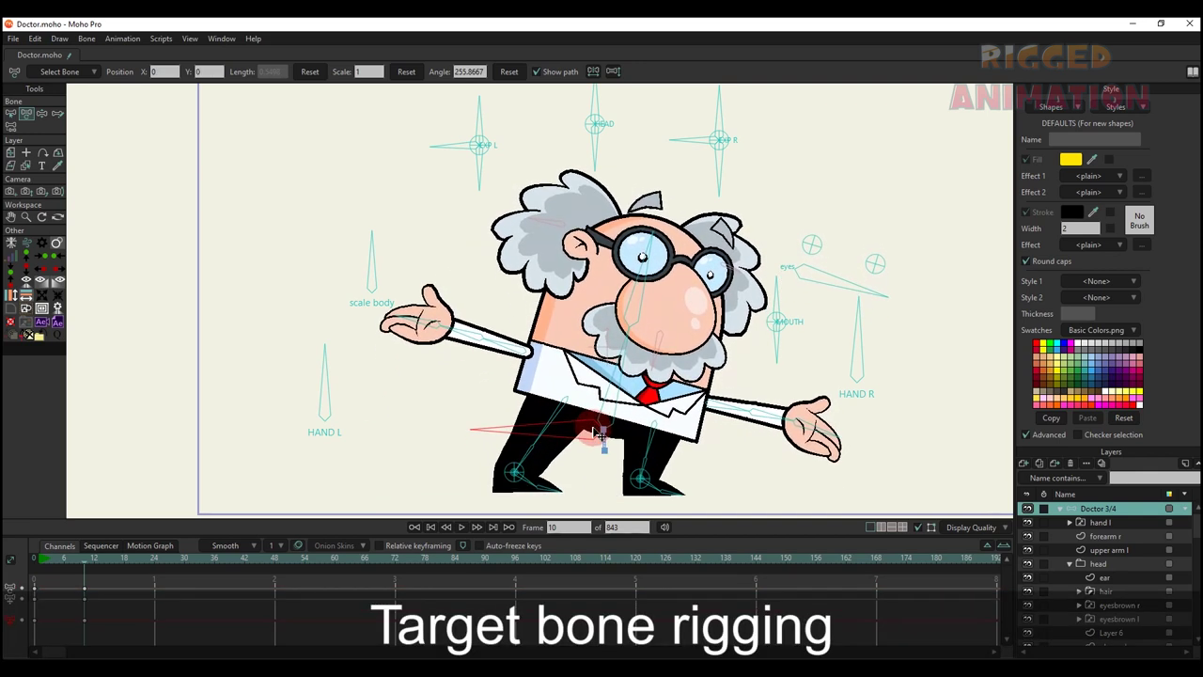
Step: Lift the left foot's target bone up beside the hip to bend the leg at the knee
left_click(515, 477)
mouse_move(512, 479)
left_mouse_down()
mouse_move(502, 438)
mouse_move(510, 472)
mouse_move(483, 430)
mouse_move(491, 423)
mouse_move(503, 487)
left_mouse_up()
scroll(488, 437, "up", 1)
scroll(492, 424, "up", 3)
scroll(519, 444, "down", 1)
left_click_drag(496, 416, 531, 414)
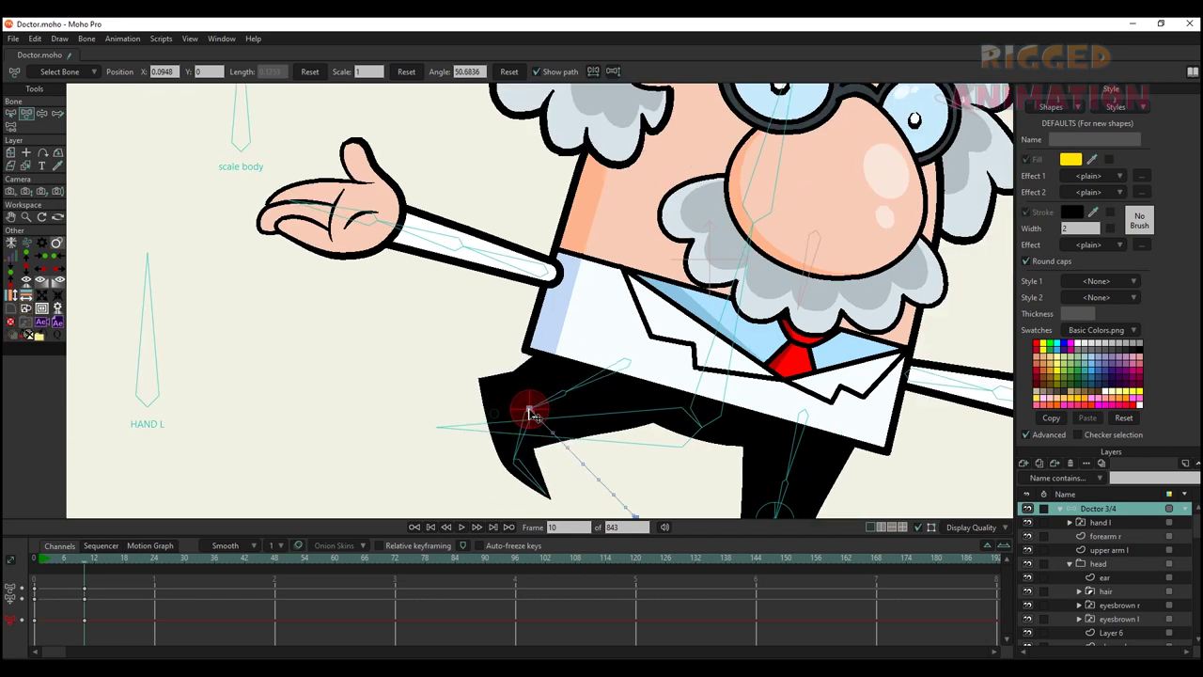
Step: Reduce the torso's lean and lower the left foot's target bone and the hips into a standing pose
scroll(554, 409, "down", 3)
mouse_move(620, 364)
left_mouse_down()
mouse_move(596, 359)
mouse_move(601, 368)
left_mouse_up()
left_click(543, 393)
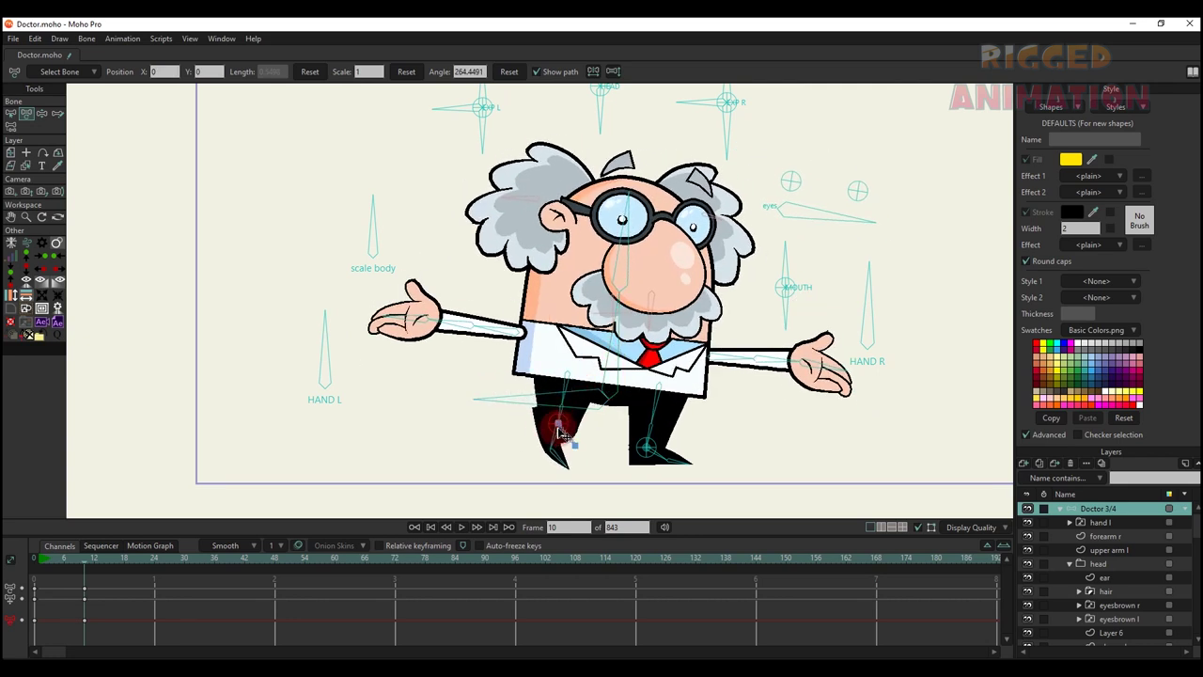
scroll(554, 449, "up", 2)
left_click_drag(558, 429, 559, 439)
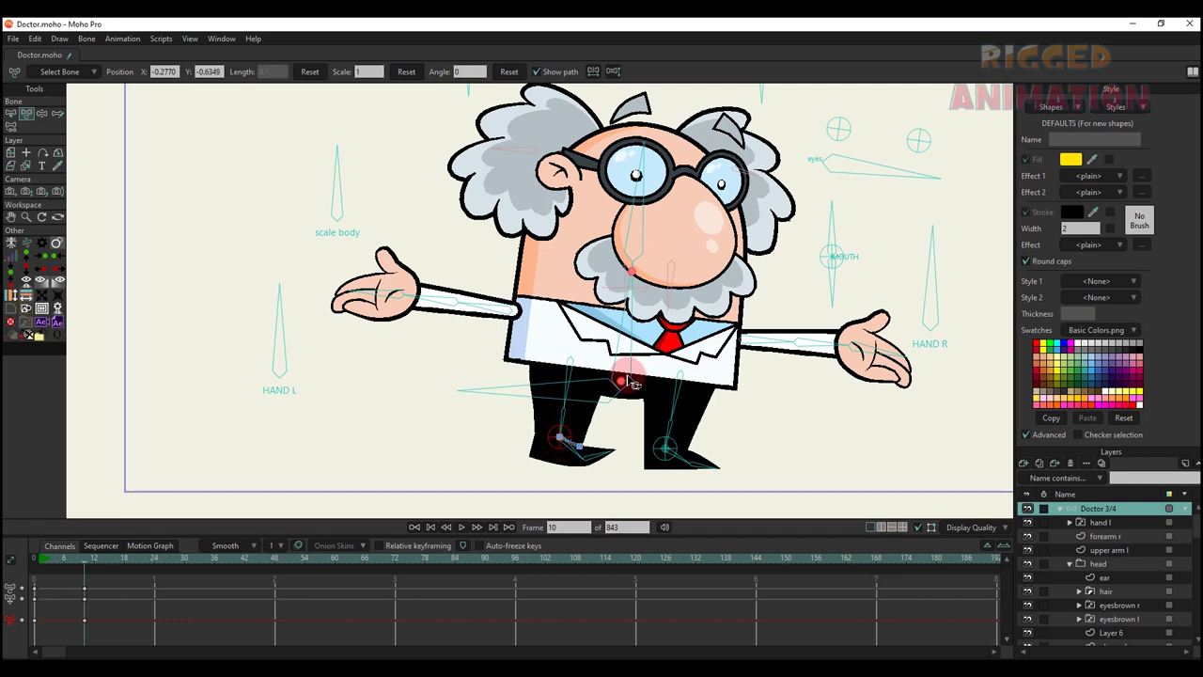
left_click_drag(608, 391, 606, 403)
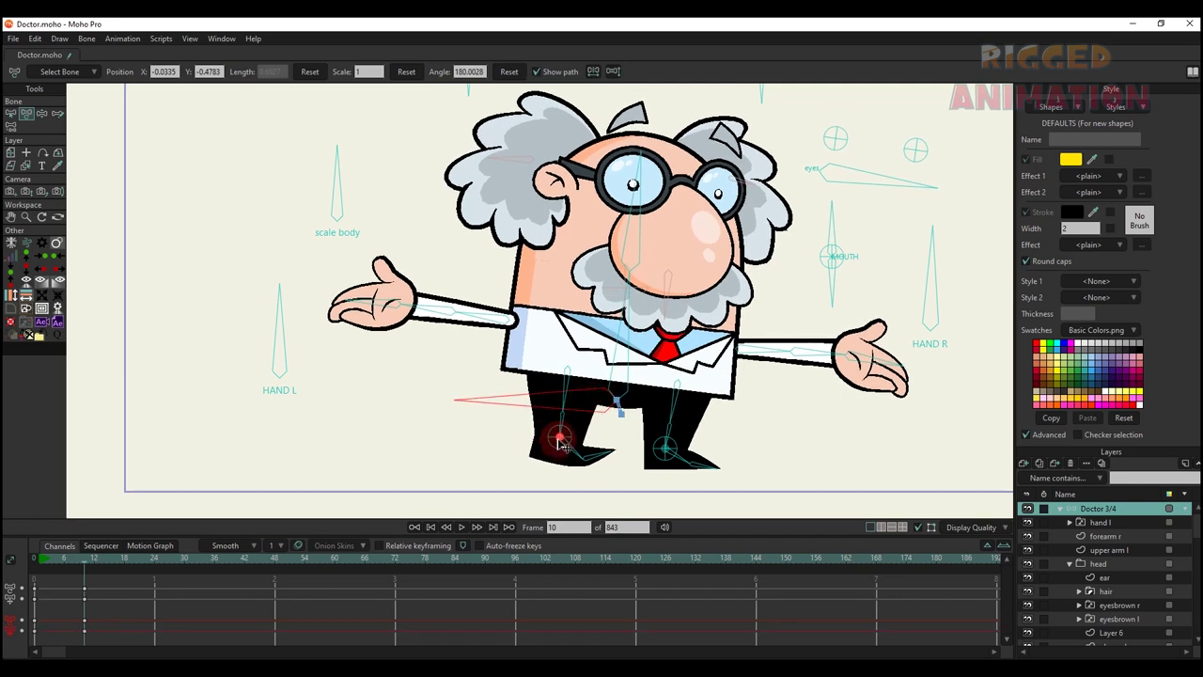
Step: Fine-tune the left foot target and hip positions and straighten the torso upright
left_click_drag(559, 440, 562, 444)
left_click_drag(609, 402, 604, 403)
left_click_drag(616, 351, 610, 357)
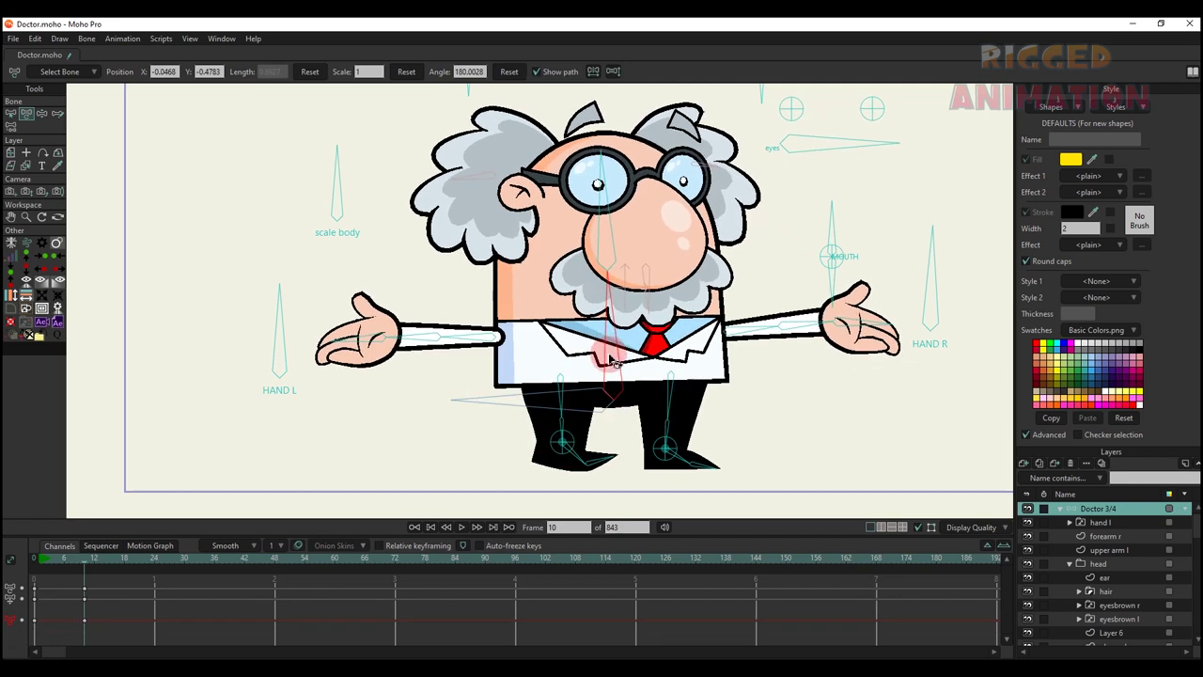
left_click(606, 460)
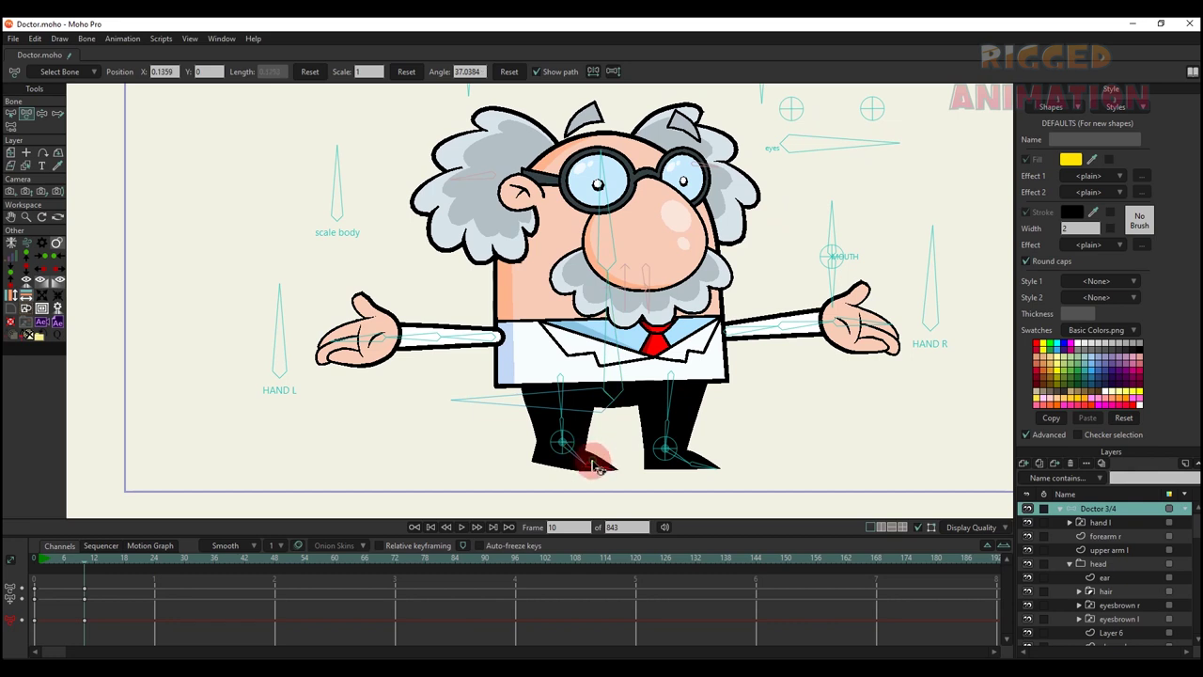
Step: Pose the doctor leaning left with the right foot's target bone raised, and delete all keyframes
left_click_drag(561, 449, 675, 423)
left_click_drag(609, 361, 598, 365)
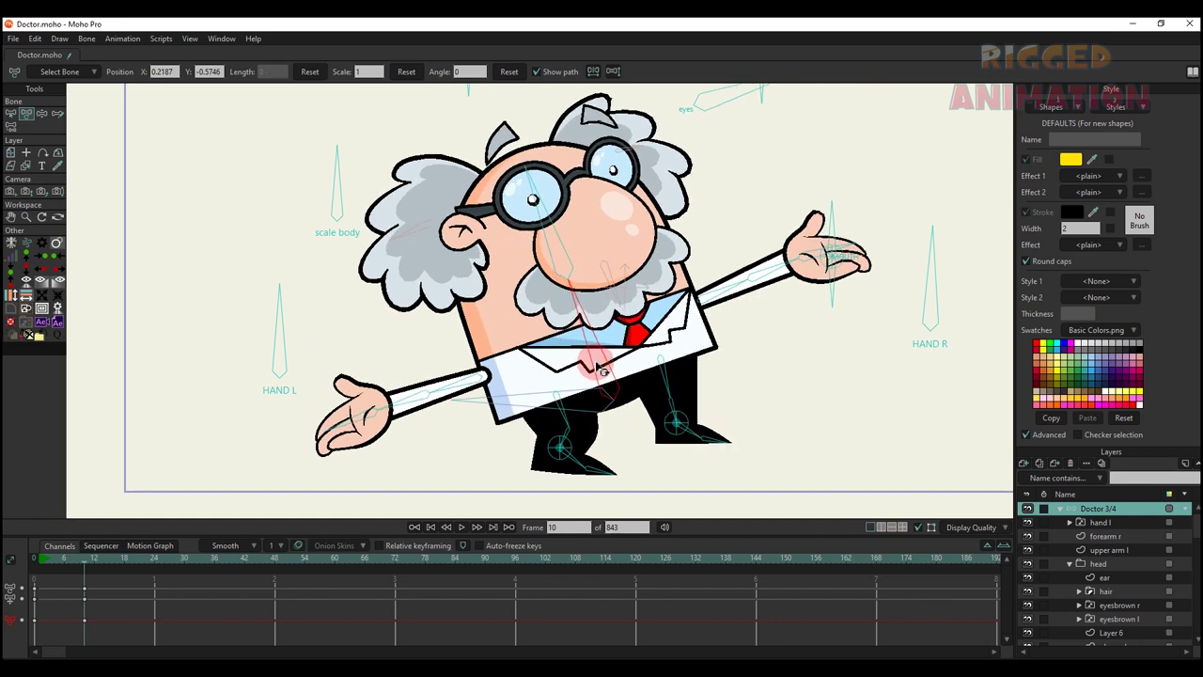
left_click(692, 433)
left_click_drag(676, 424, 686, 417)
left_click_drag(114, 629, 62, 540)
key("Delete")
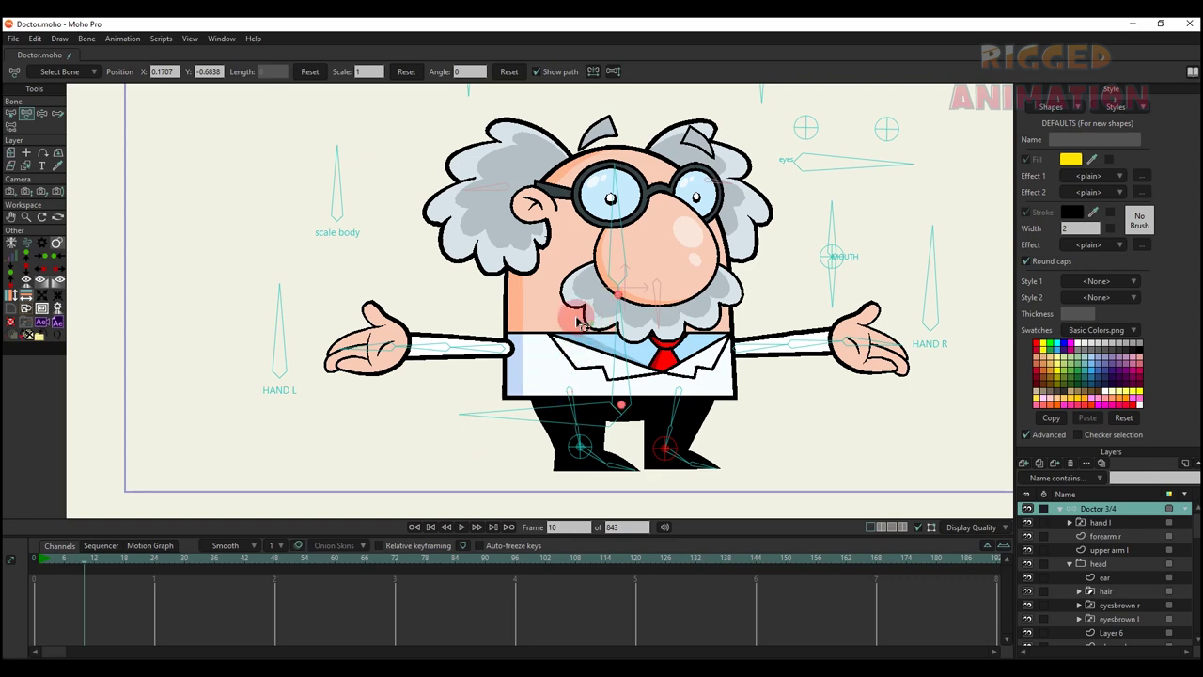
Step: Tilt the torso bone and the head bone in turn, resetting each bone's angle
mouse_move(580, 321)
left_mouse_down()
mouse_move(607, 324)
mouse_move(588, 316)
left_mouse_up()
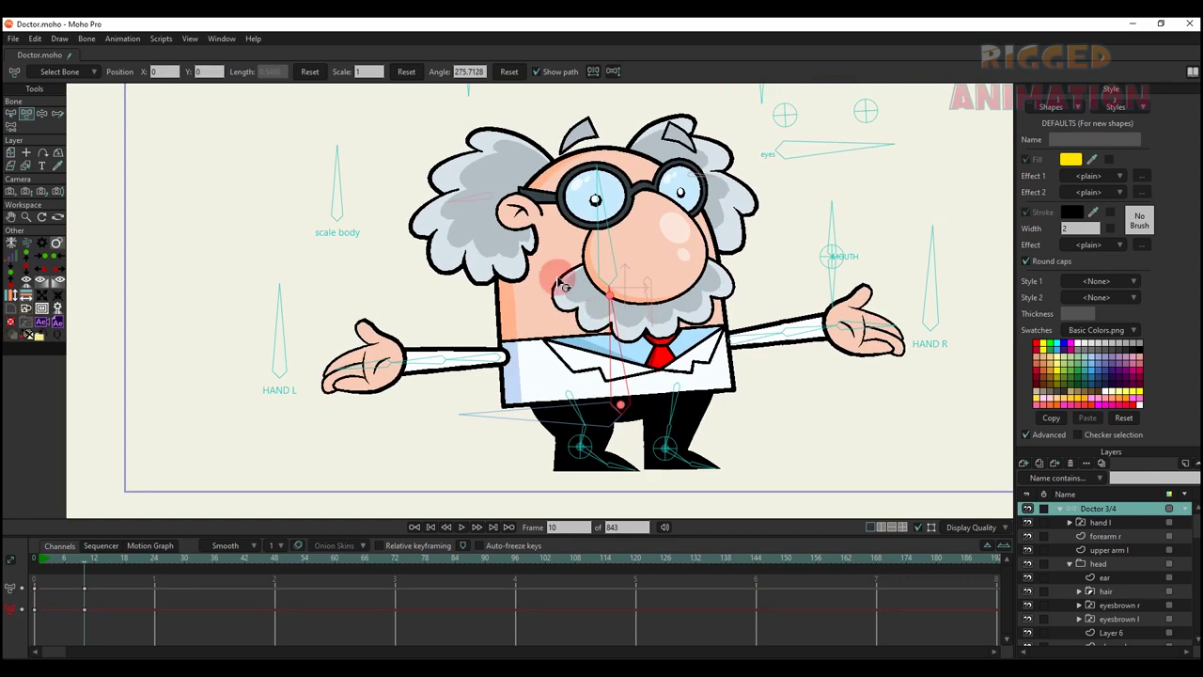
left_click(511, 74)
left_click_drag(647, 191, 601, 263)
left_click(513, 73)
scroll(601, 268, "down", 2)
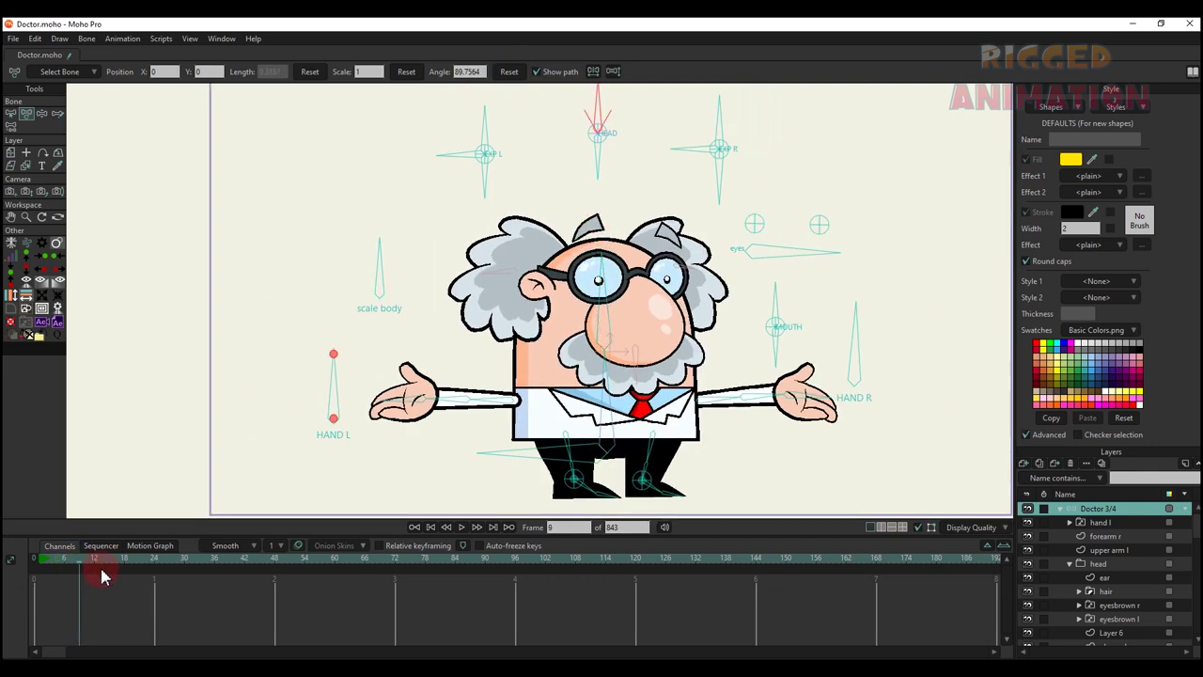
Step: Rotate the upper HEAD control bone to turn the head, scrub back through the motion, and delete all keyframes
left_click(145, 576)
left_click_drag(599, 105, 567, 134)
mouse_move(49, 562)
left_mouse_down()
mouse_move(136, 585)
mouse_move(53, 575)
left_mouse_up()
left_click_drag(155, 622, 5, 554)
key("Delete")
Step: At frame 4, try turning the head with the upper HEAD bone, undo it, and tilt the head down with the lower HEAD bone
scroll(461, 310, "down", 3)
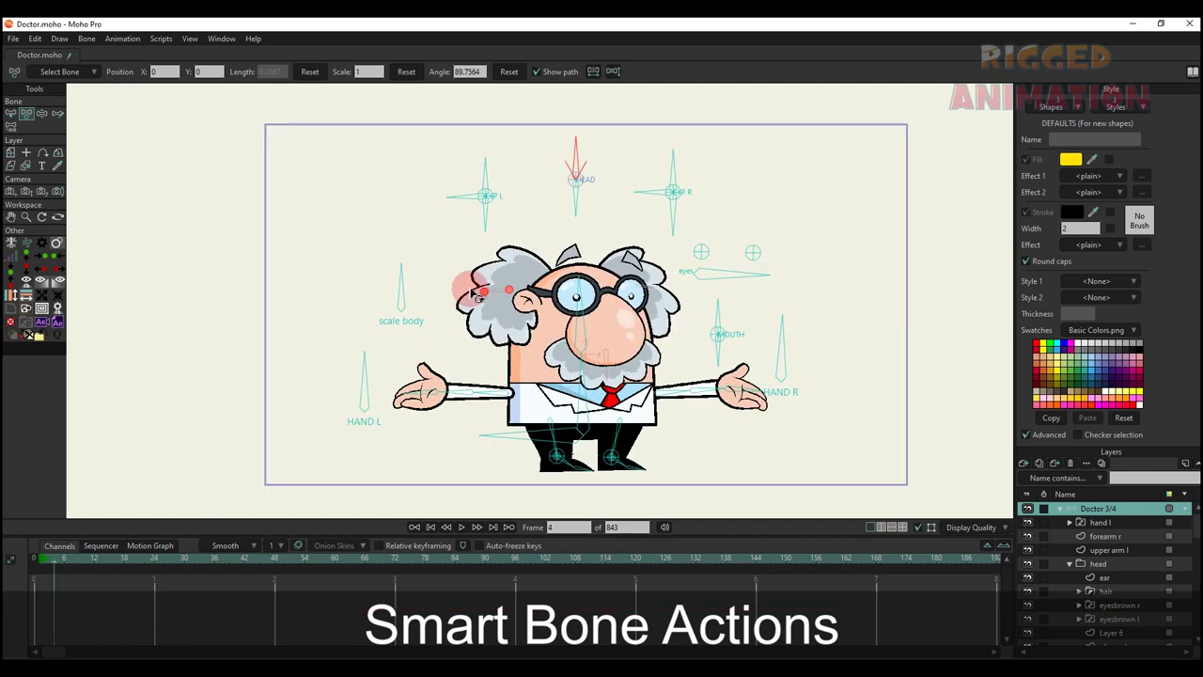
scroll(575, 179, "up", 2)
mouse_move(570, 186)
left_mouse_down()
mouse_move(560, 223)
mouse_move(583, 213)
mouse_move(561, 193)
left_mouse_up()
left_click(388, 420)
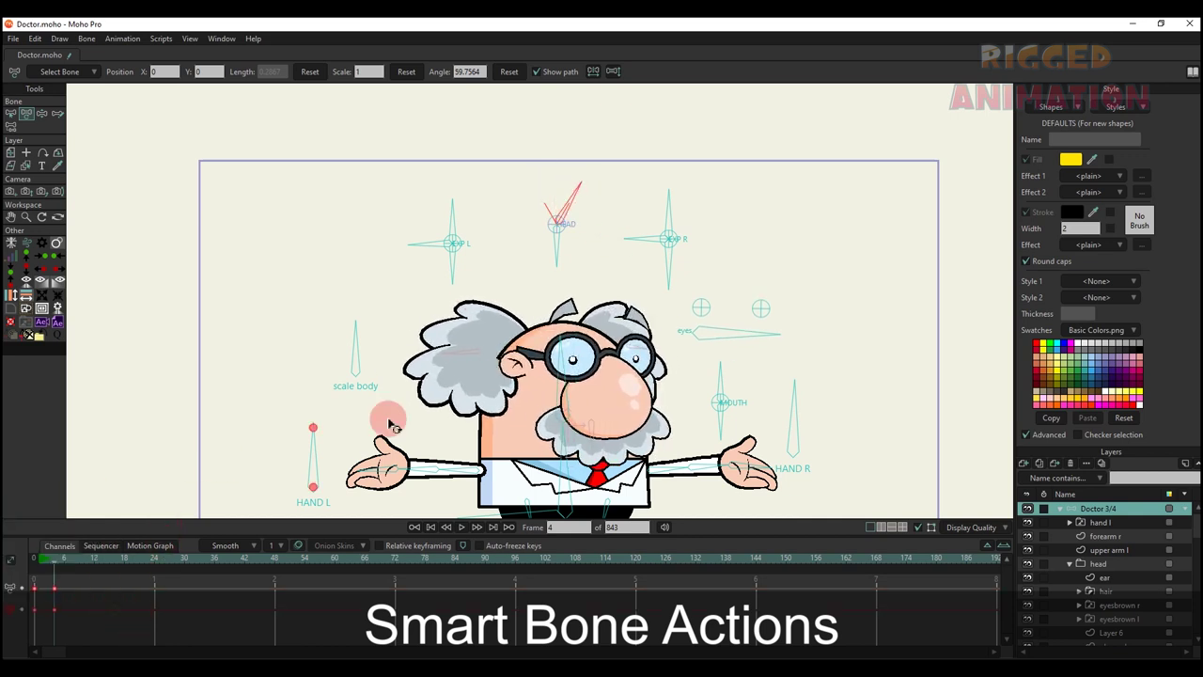
key("ctrl+z")
left_click_drag(554, 299, 559, 242)
mouse_move(564, 191)
left_mouse_down()
mouse_move(593, 182)
mouse_move(558, 192)
left_mouse_up()
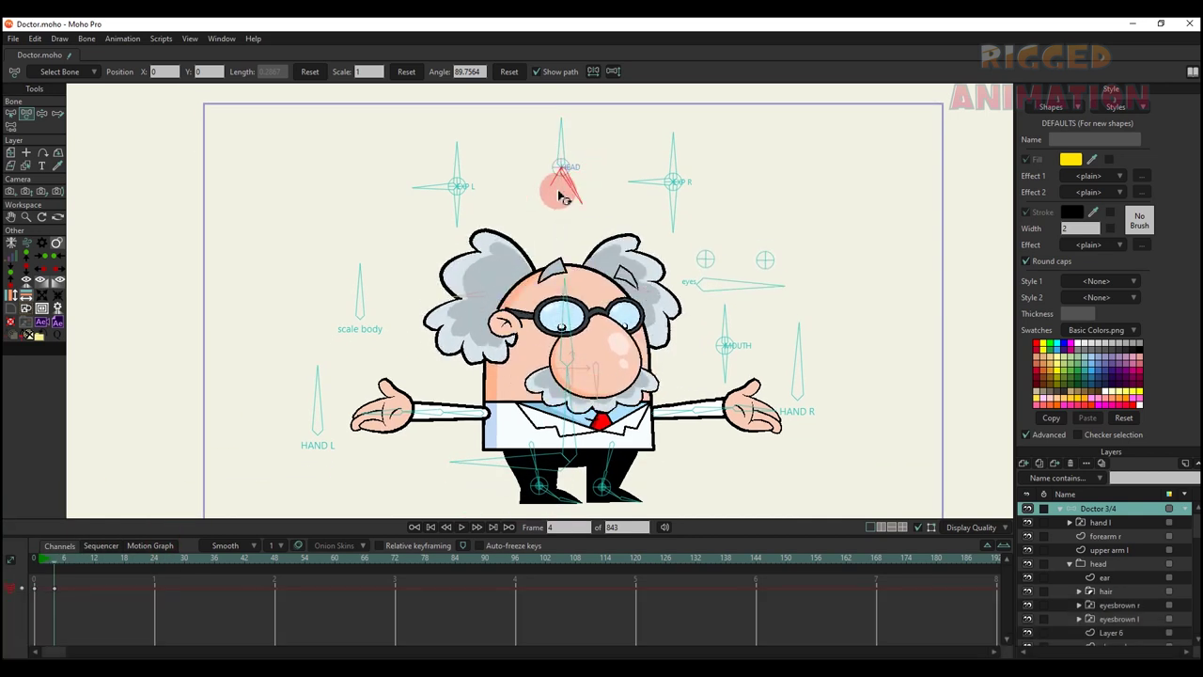
Step: Rotate the horizontal EXP R bone at frames 24 and 42 to switch the right eye to a heart and a dollar sign
left_click(150, 558)
left_click(102, 429)
left_click_drag(672, 165, 648, 203)
scroll(645, 201, "up", 4)
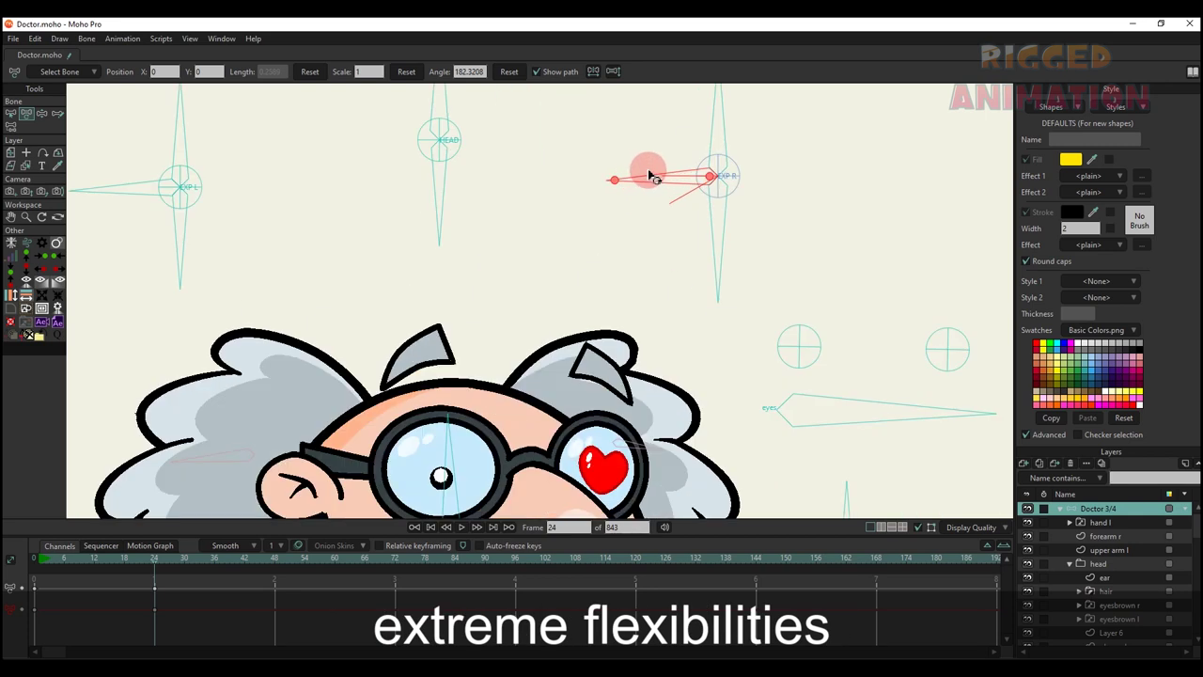
left_click_drag(655, 147, 655, 147)
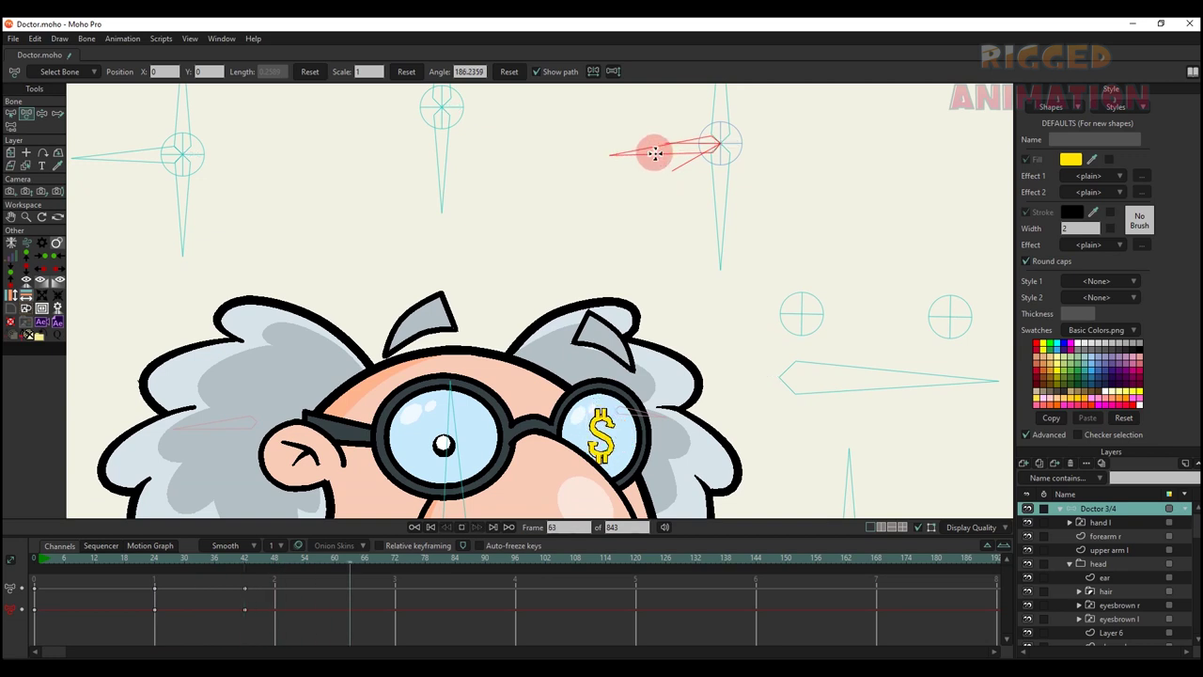
Step: Rotate the horizontal EXP R bone at frame 67 for a squinting eye, and close the right eyelid with the lower EXP R bone
key("space")
left_click_drag(655, 154, 664, 166)
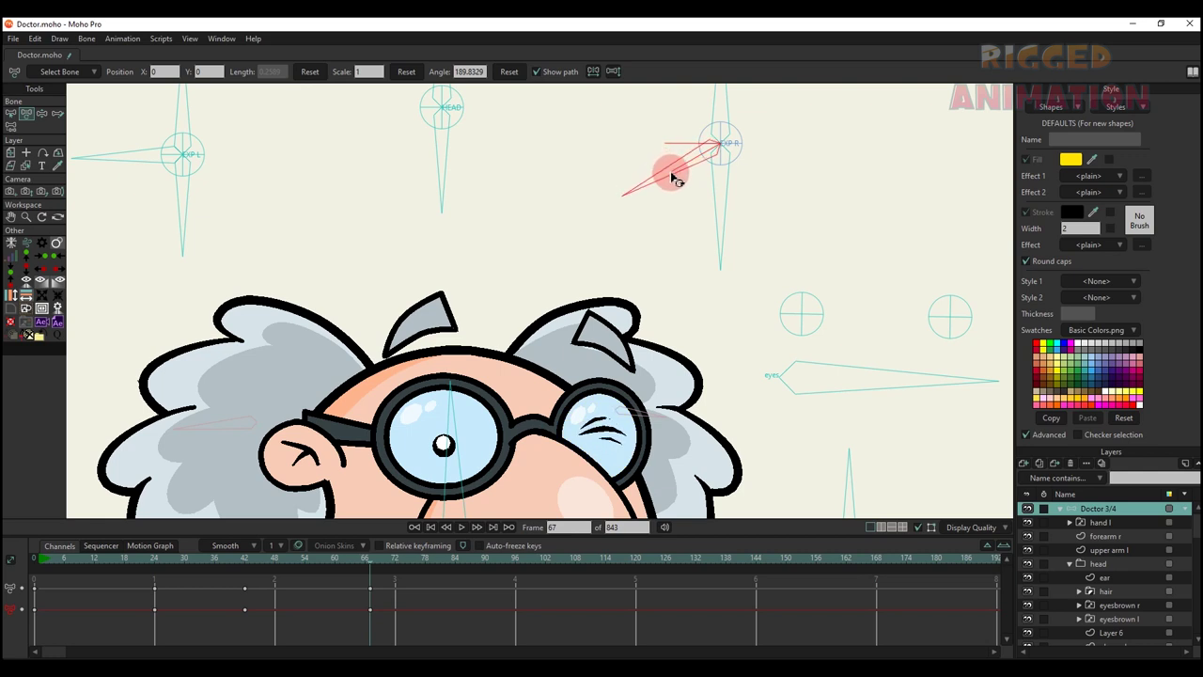
left_click_drag(673, 178, 771, 188)
key("space")
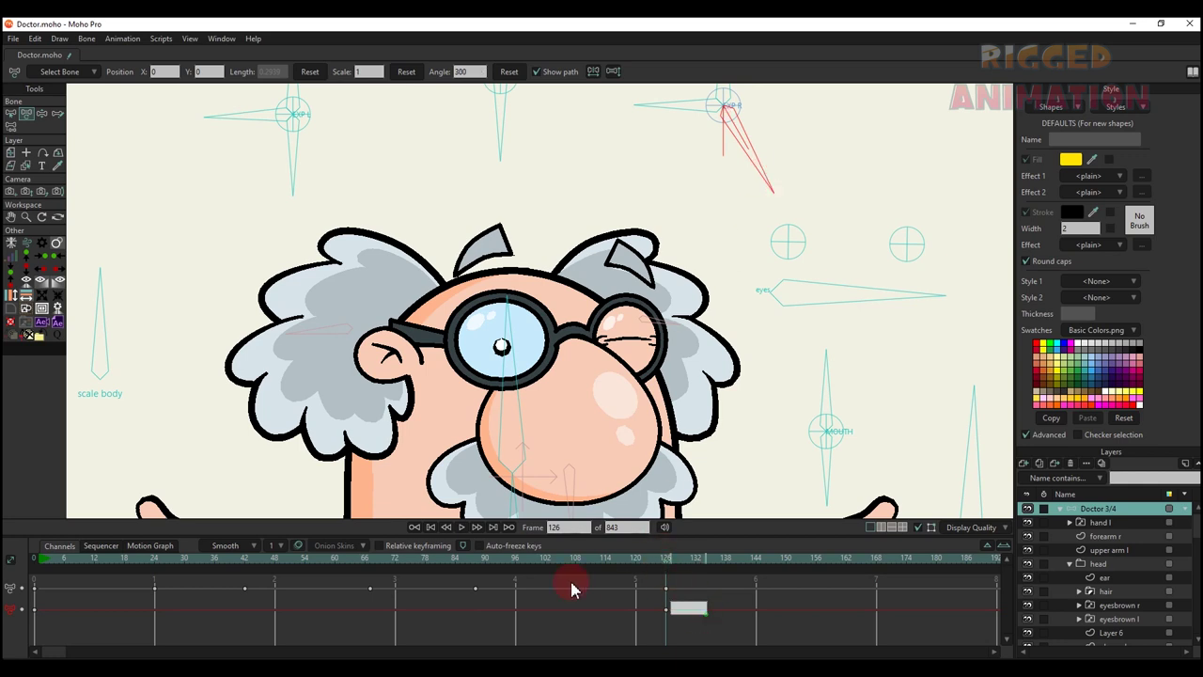
Step: Delete all keyframes of the EXP R expressions from the timeline
left_click_drag(572, 589, 11, 536)
key("Delete")
scroll(385, 311, "down", 5)
Step: Rotate the lower EXP L and EXP R bones to give both eyes angry slanted eyelids, and undo the change
left_click_drag(359, 238, 366, 236)
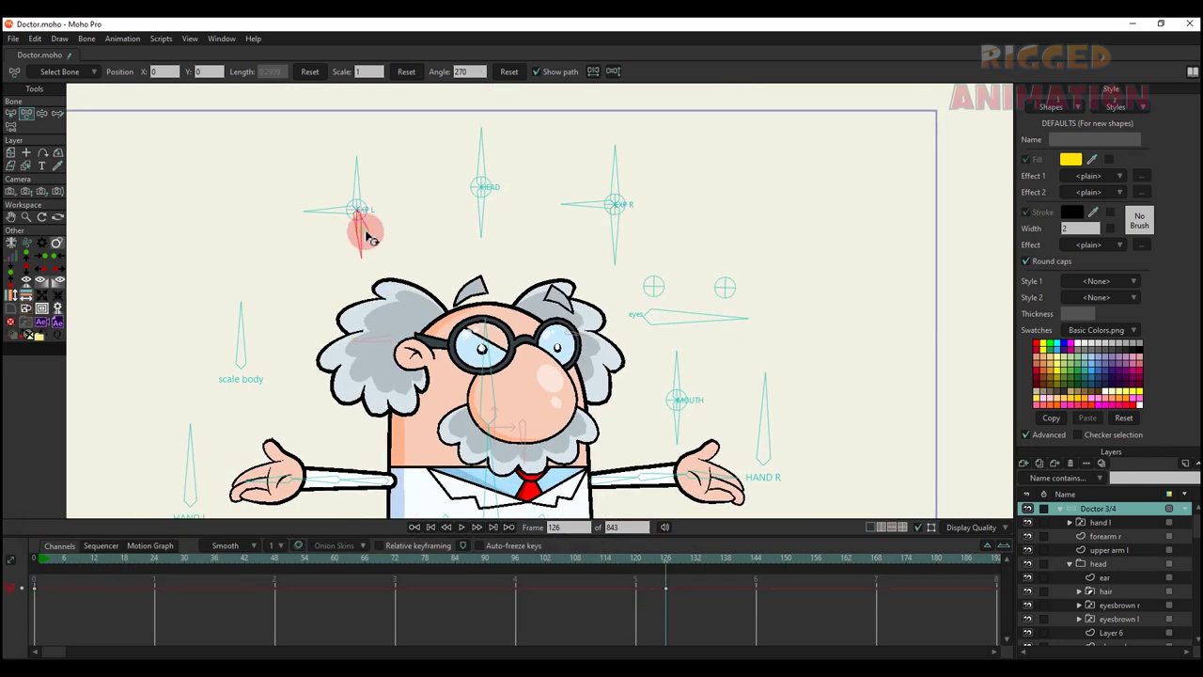
left_click(635, 230)
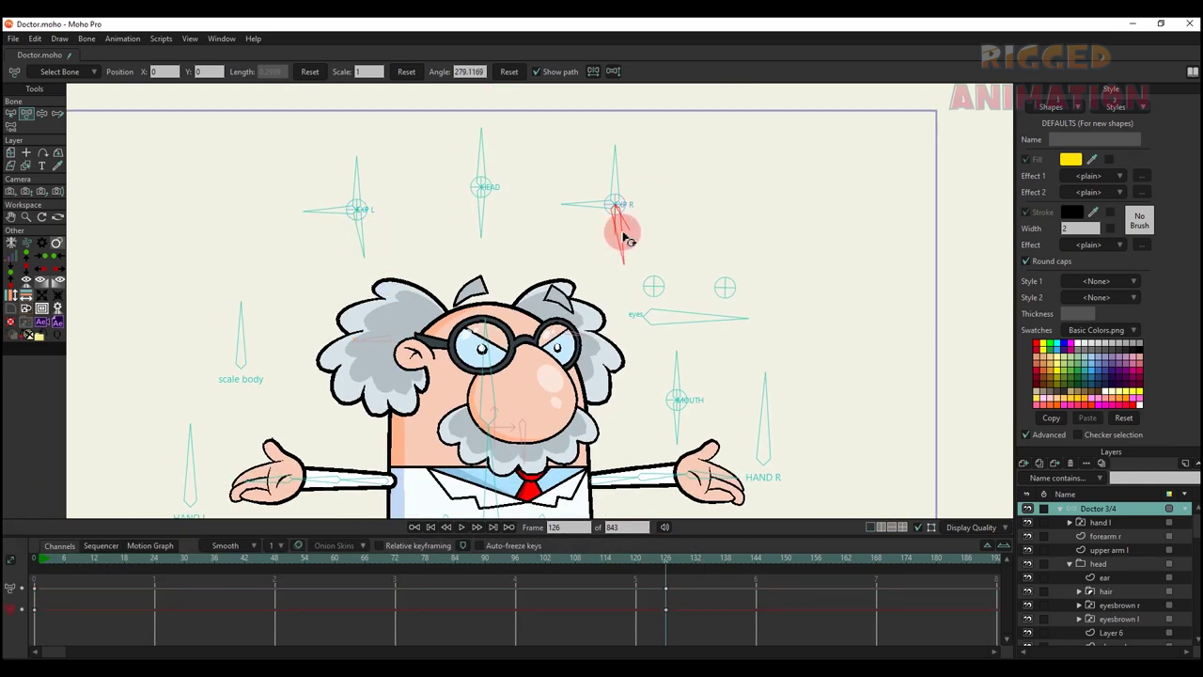
key("ctrl+z")
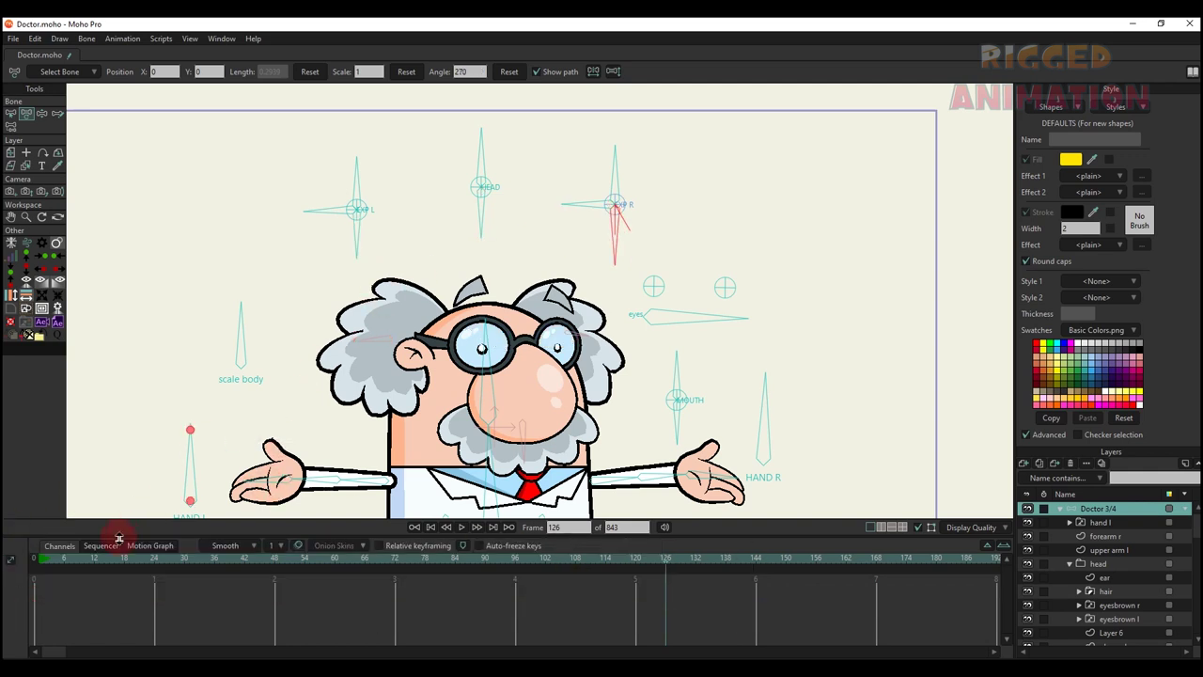
Step: At frame 13, half-close both eyes with the lower EXP L and EXP R bones, and undo the pose
left_click(355, 233)
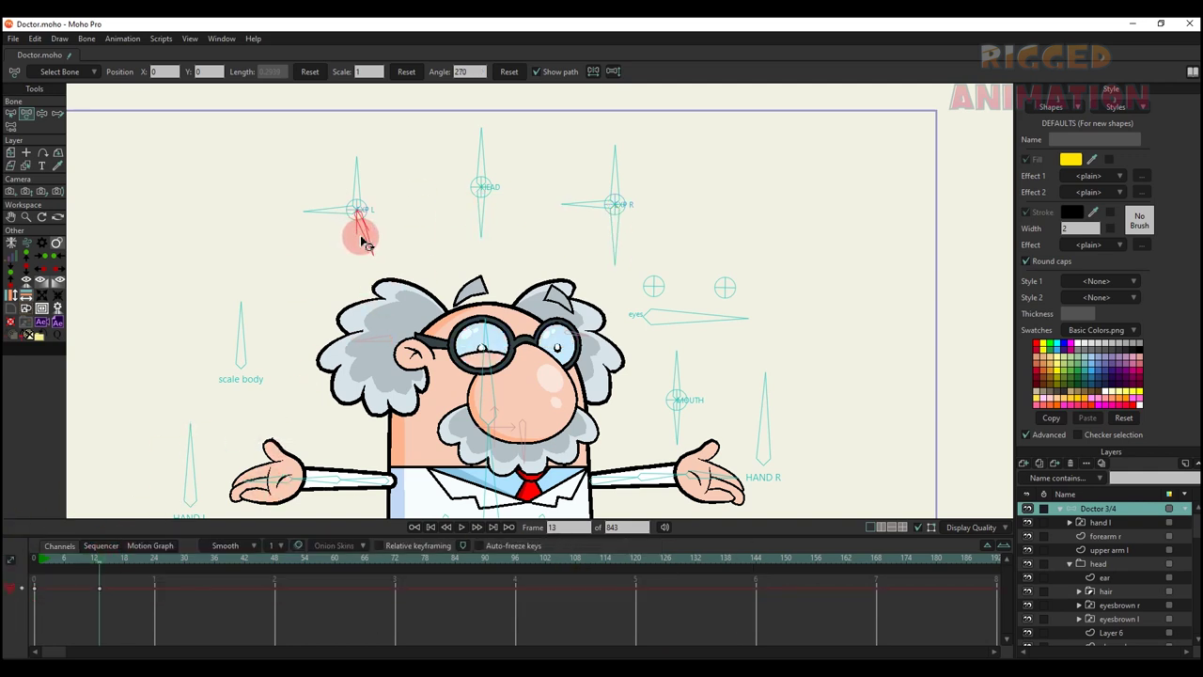
left_click_drag(577, 215, 604, 248)
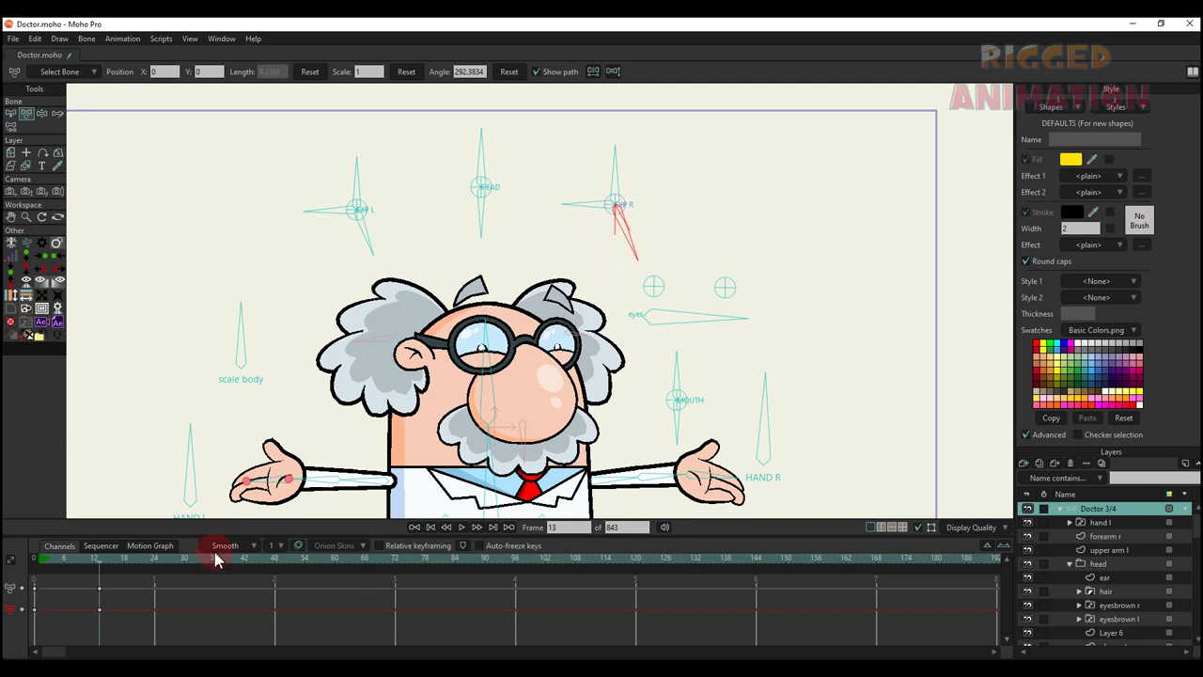
key("ctrl+z")
Step: Close the right eyelid with the lower EXP R bone and half-close the left with the lower EXP L bone, and undo both
left_click_drag(608, 249, 622, 248)
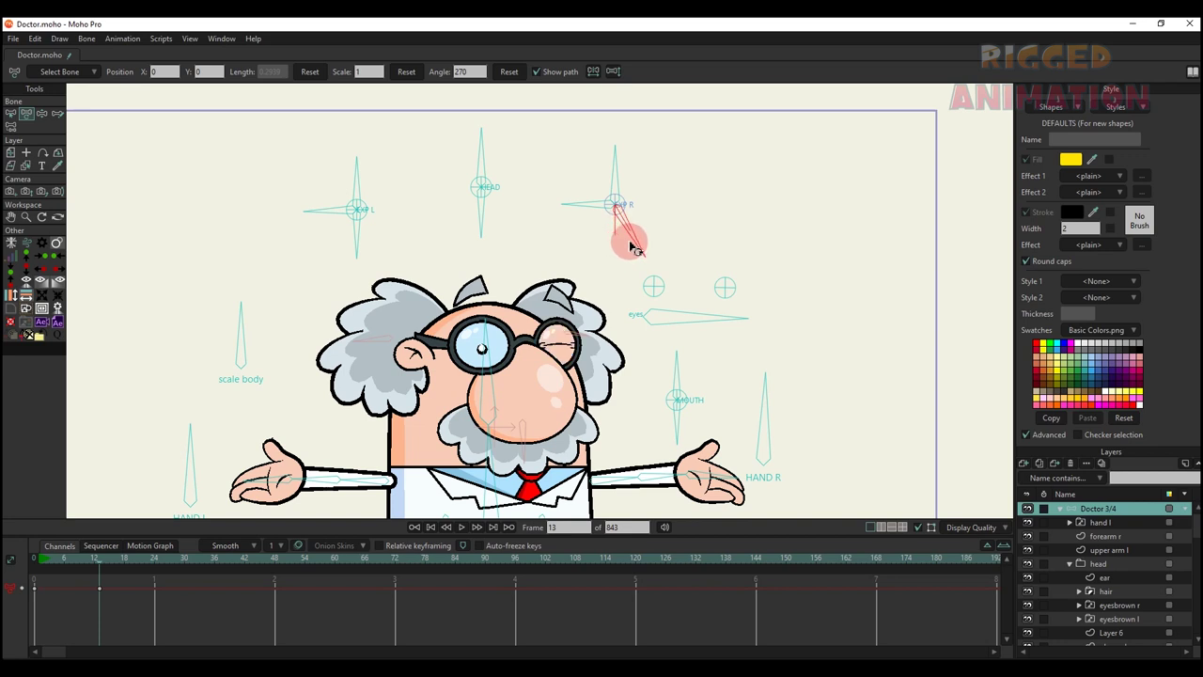
left_click_drag(631, 247, 641, 252)
left_click_drag(357, 216, 368, 238)
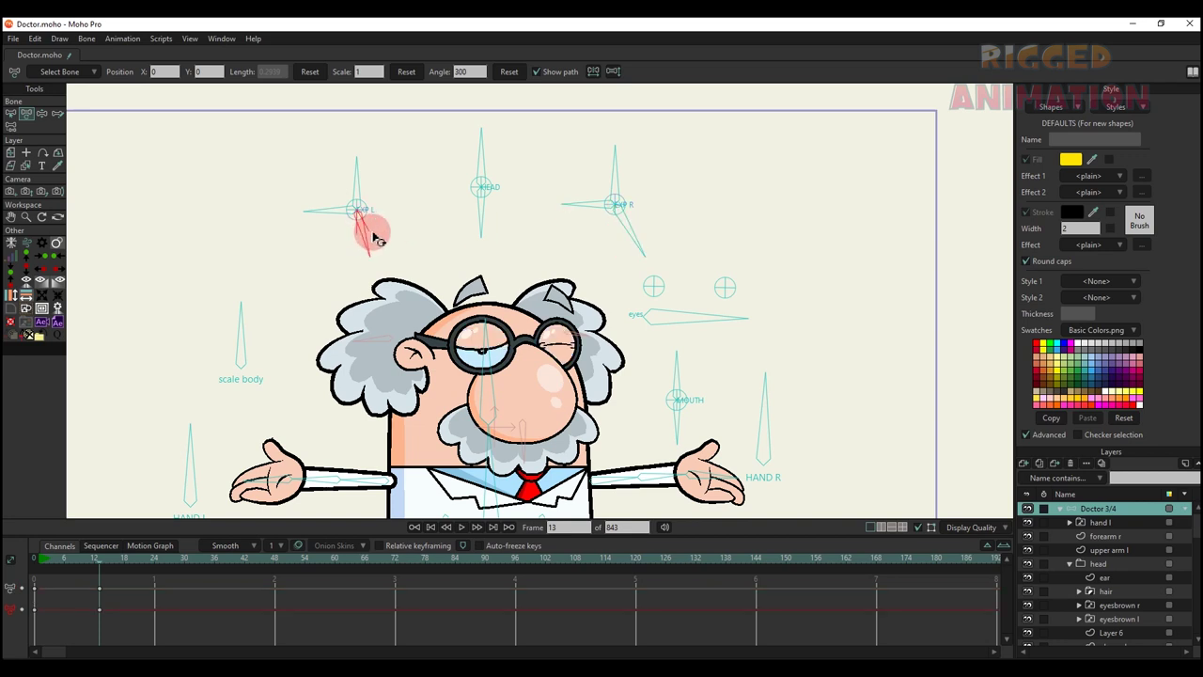
left_click_drag(374, 238, 368, 250)
left_click(93, 629)
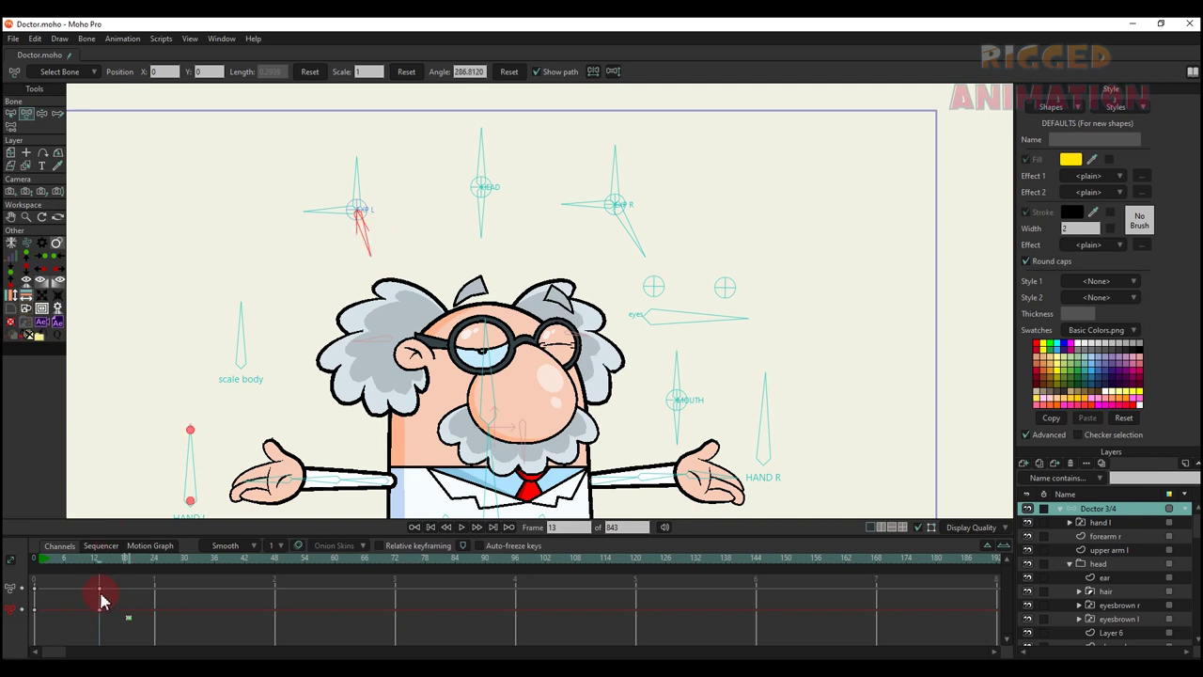
key("ctrl+z")
key("ctrl+z")
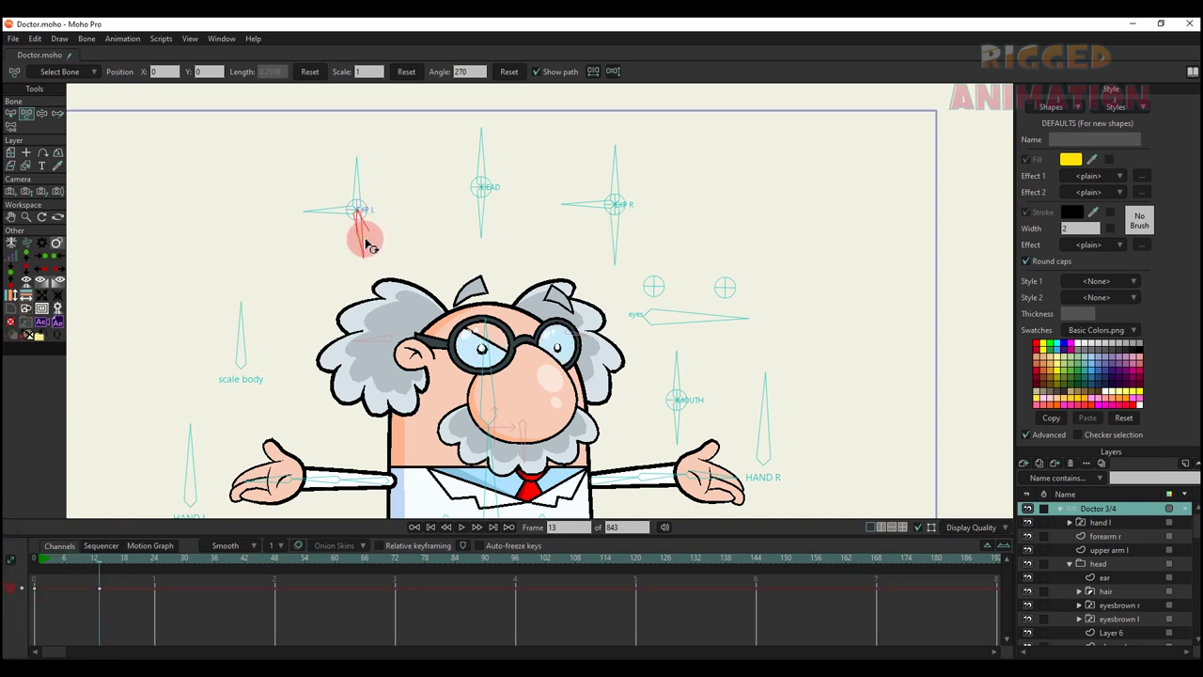
Step: Lower the left eyelid partway and close the right eye with the lower EXP L and EXP R bones, and delete all keyframes
left_click_drag(371, 245, 374, 249)
left_click_drag(629, 207, 638, 214)
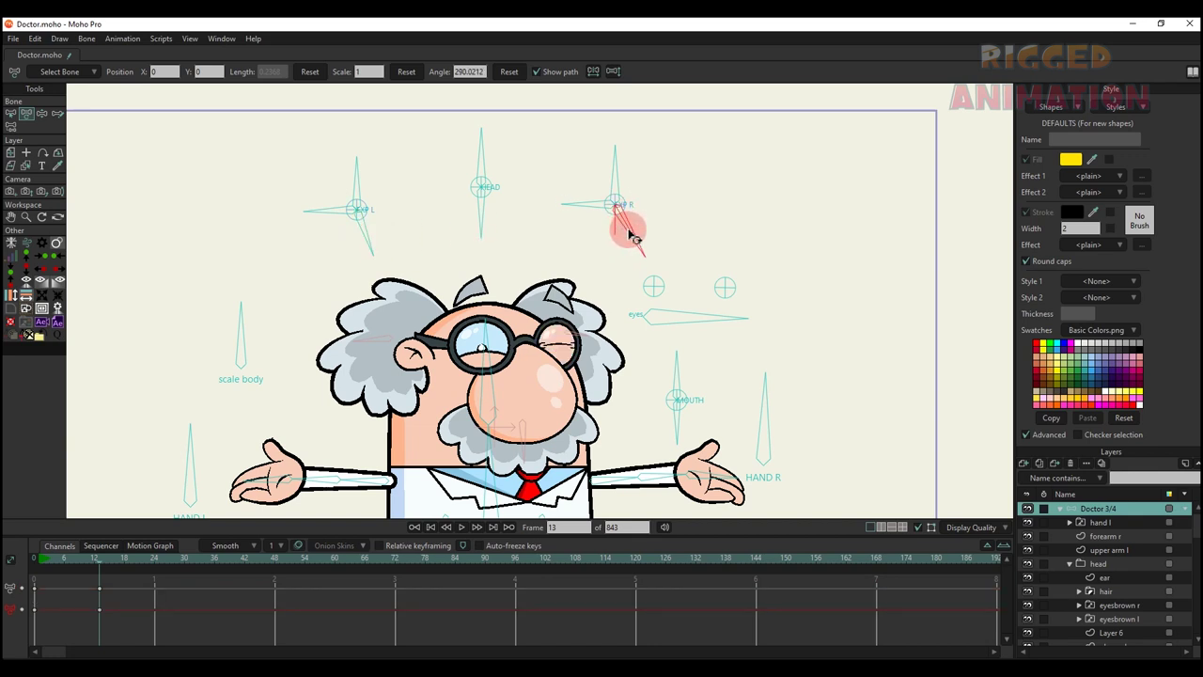
left_click_drag(635, 238, 643, 252)
left_click(355, 433)
left_click_drag(140, 631, 20, 556)
key("Delete")
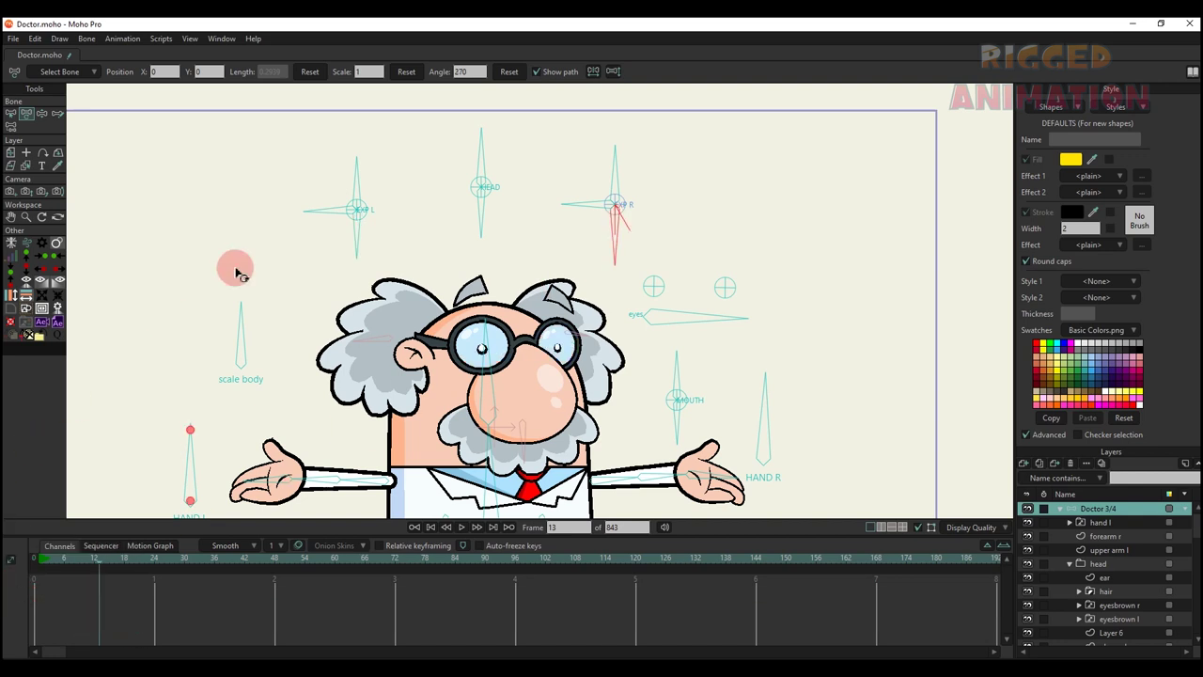
Step: At frame 13, show a heart in the left eye with the horizontal EXP L bone, close the right eye with lower EXP R, and delete all keyframes
left_click(331, 216)
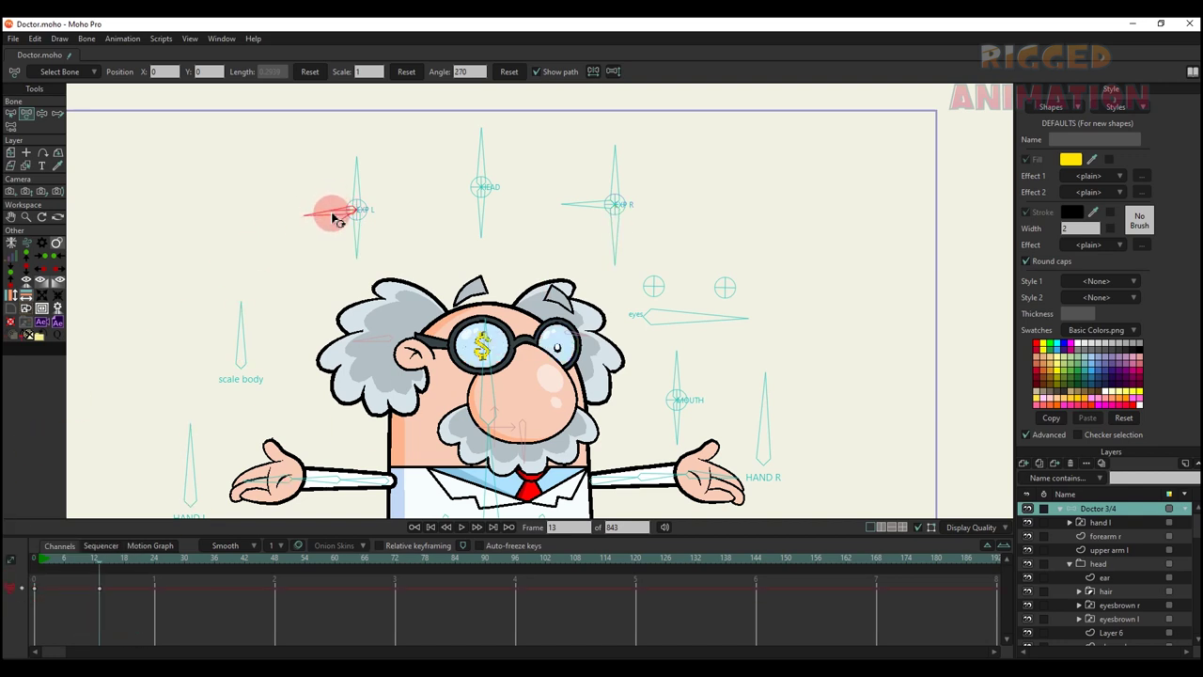
left_click_drag(595, 215, 633, 235)
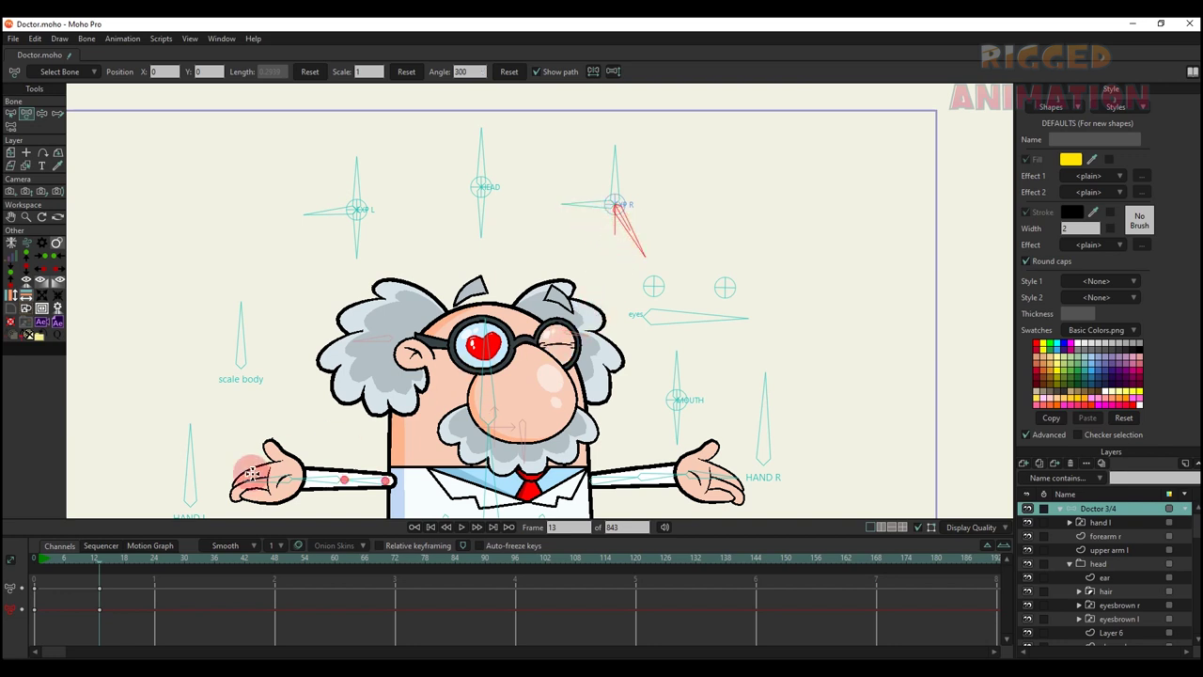
key("space")
left_click_drag(147, 618, 3, 512)
key("Delete")
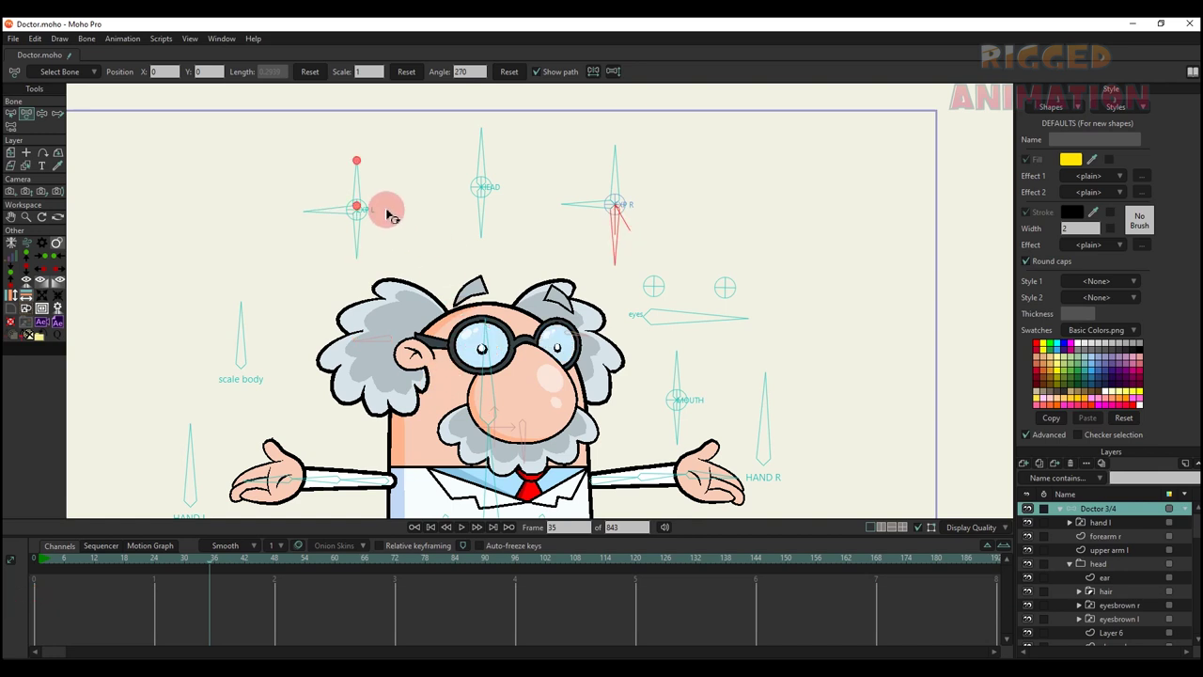
Step: At frame 35, show a dollar sign in the left eye with horizontal EXP L, partly close the right eye with lower EXP R, and play
left_click_drag(333, 211, 333, 207)
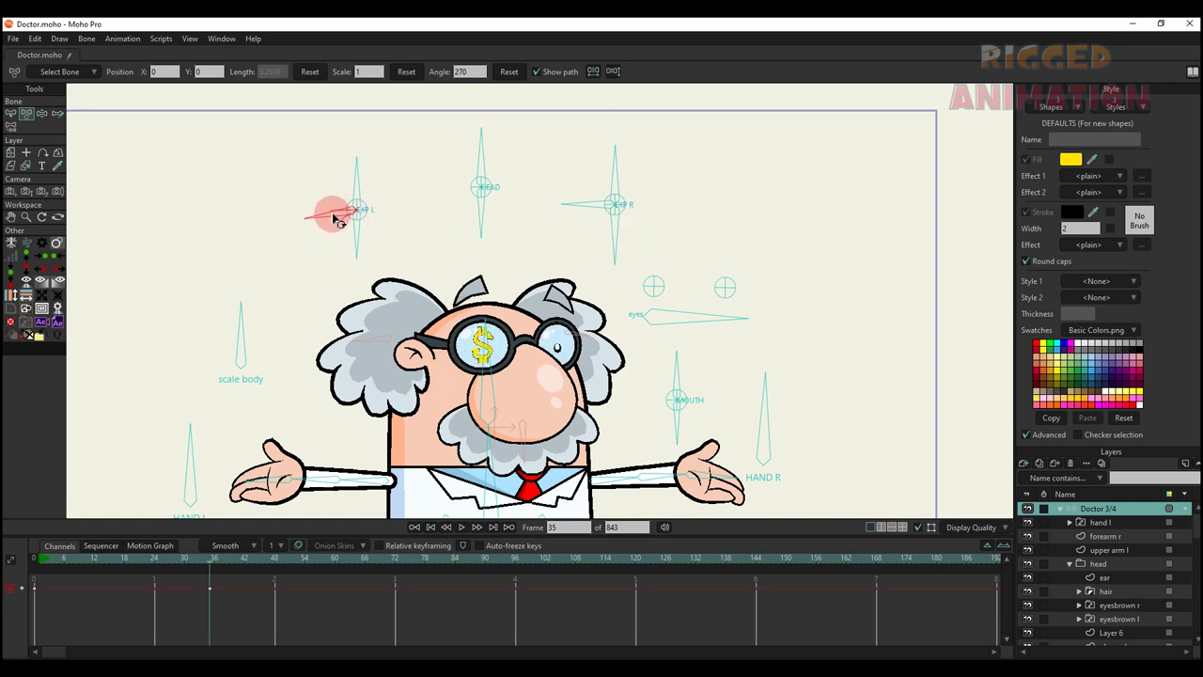
left_click_drag(610, 204, 632, 248)
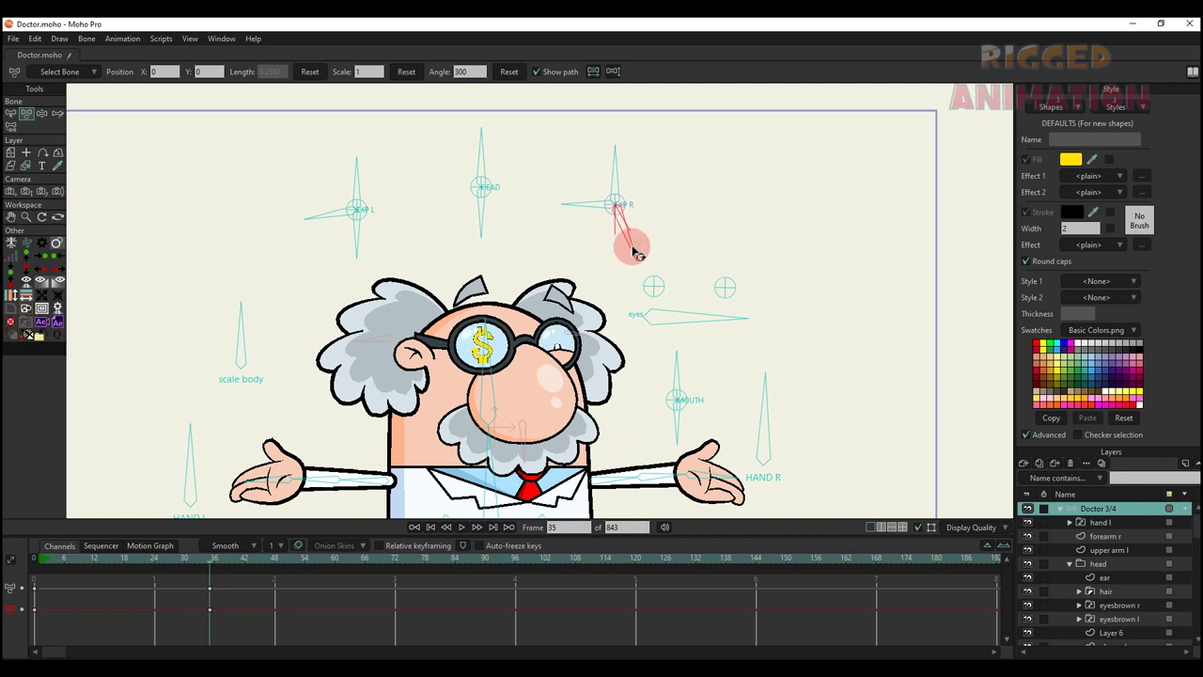
key("space")
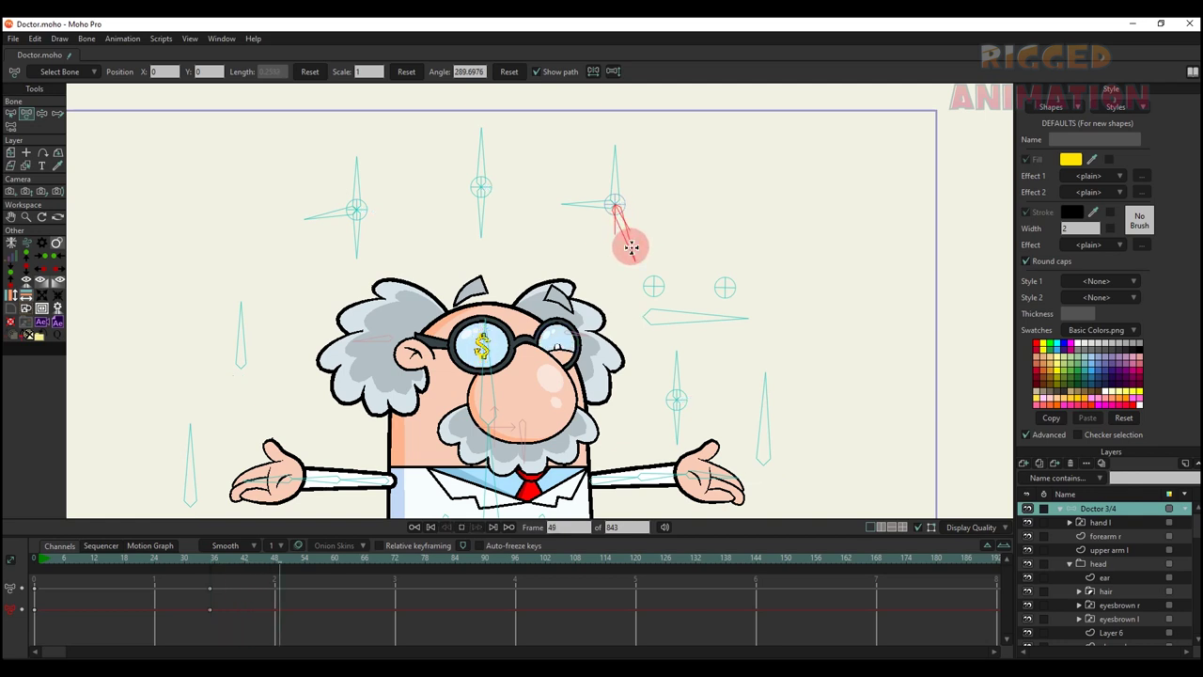
Step: At frame 54, show a dollar sign in the right eye with the horizontal EXP R bone, play the animation, and delete all keyframes
left_click(599, 208)
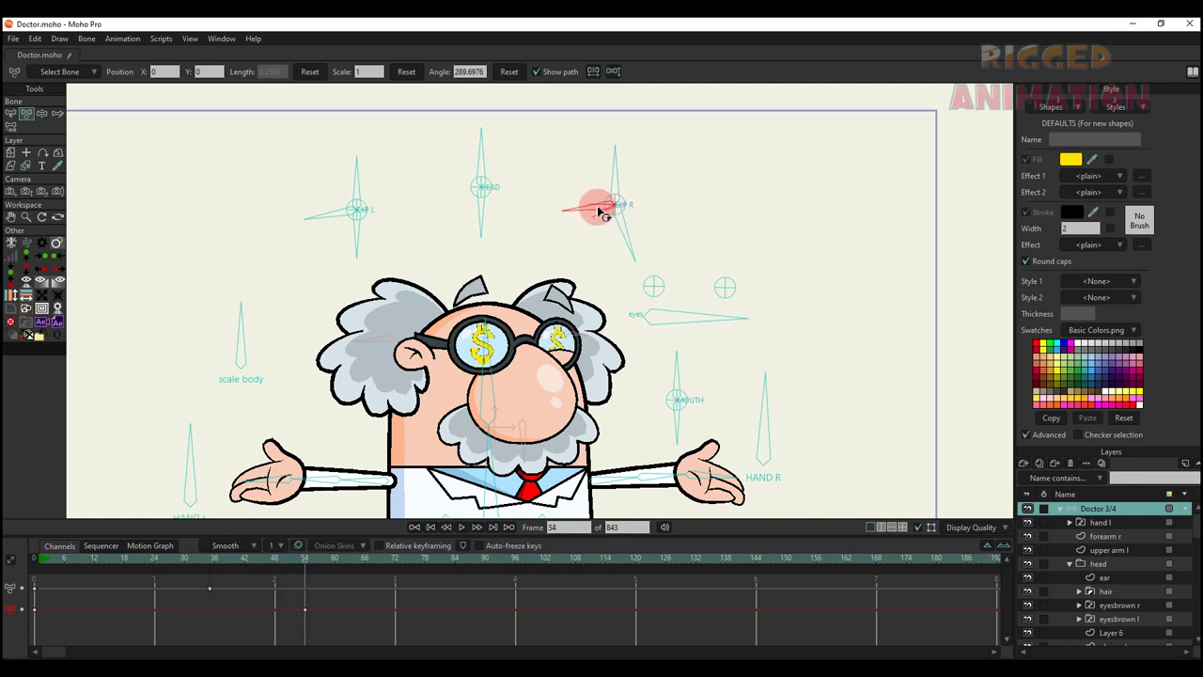
key("space")
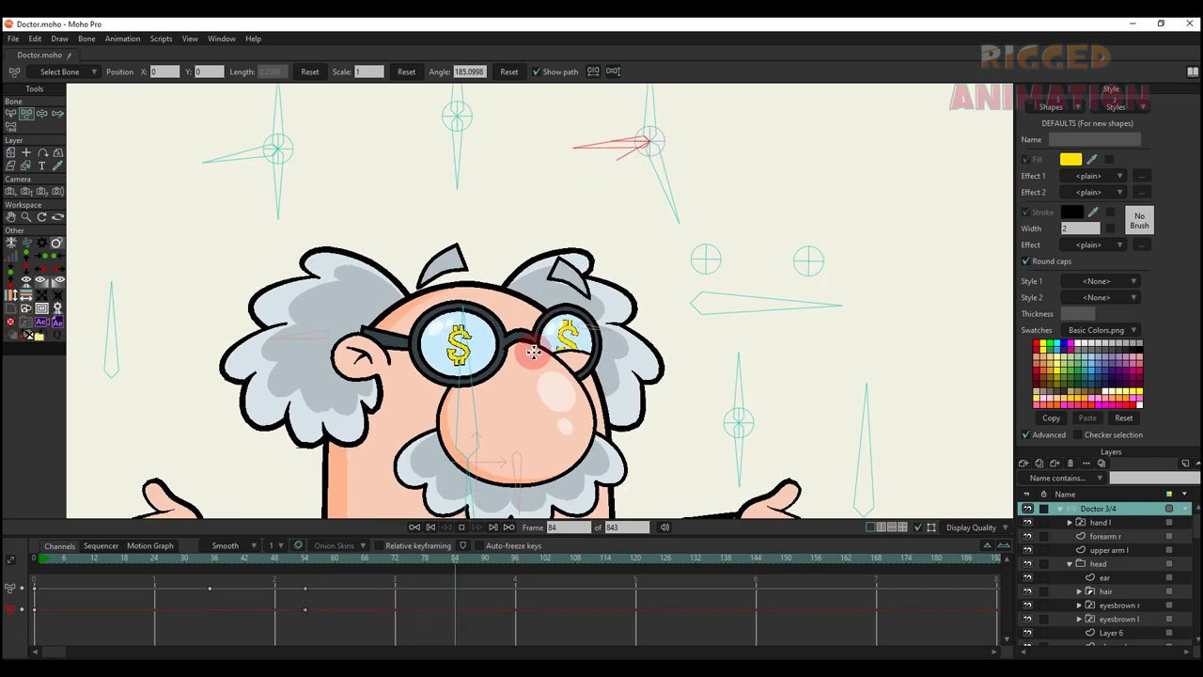
key("space")
left_click_drag(368, 626, 4, 485)
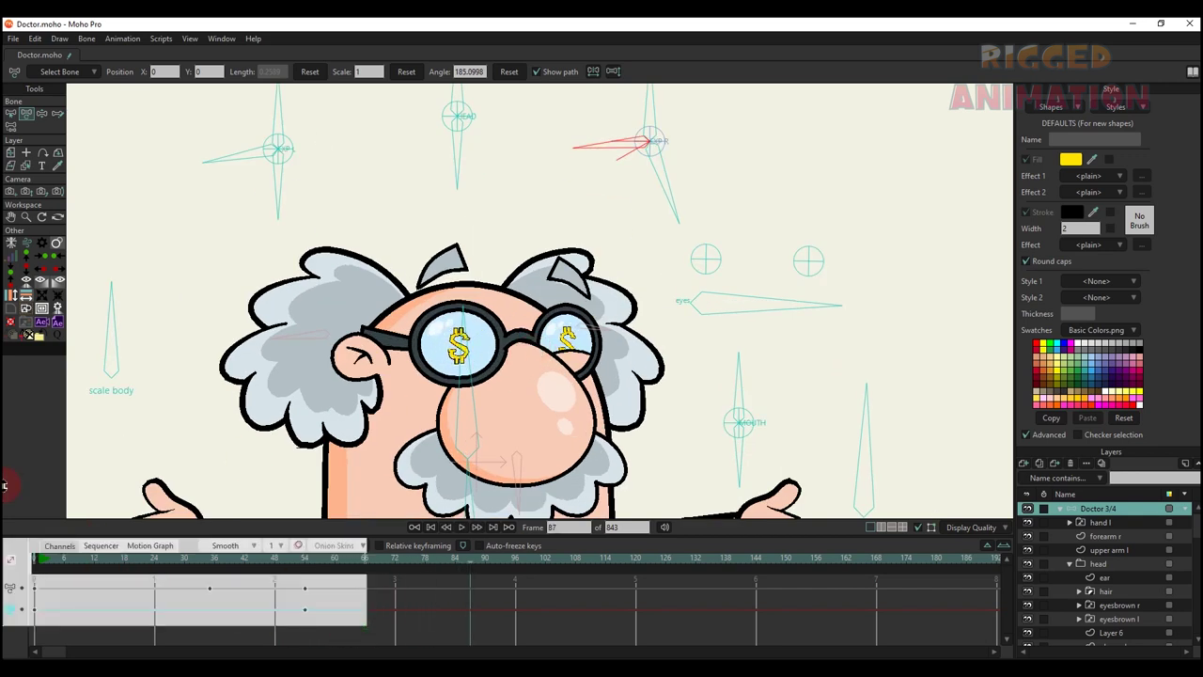
key("Delete")
Step: At frame 87, show a heart in the right eye with the horizontal EXP R bone, rotate the horizontal EXP L bone, and preview the playback
scroll(435, 282, "down", 2)
left_click_drag(435, 280, 471, 291)
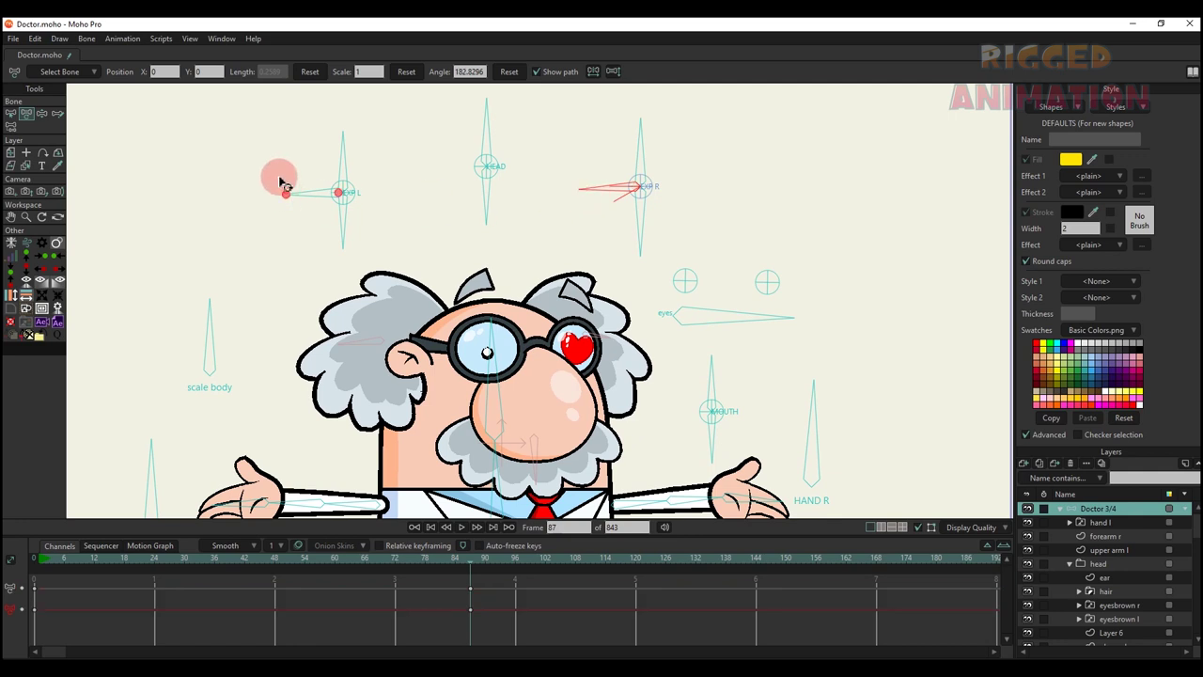
left_click_drag(276, 179, 313, 203)
key("space")
key("space")
Step: At frame 108, show a dollar sign in the right eye to match the left, play the animation, and delete all keyframes
left_click_drag(616, 151, 620, 190)
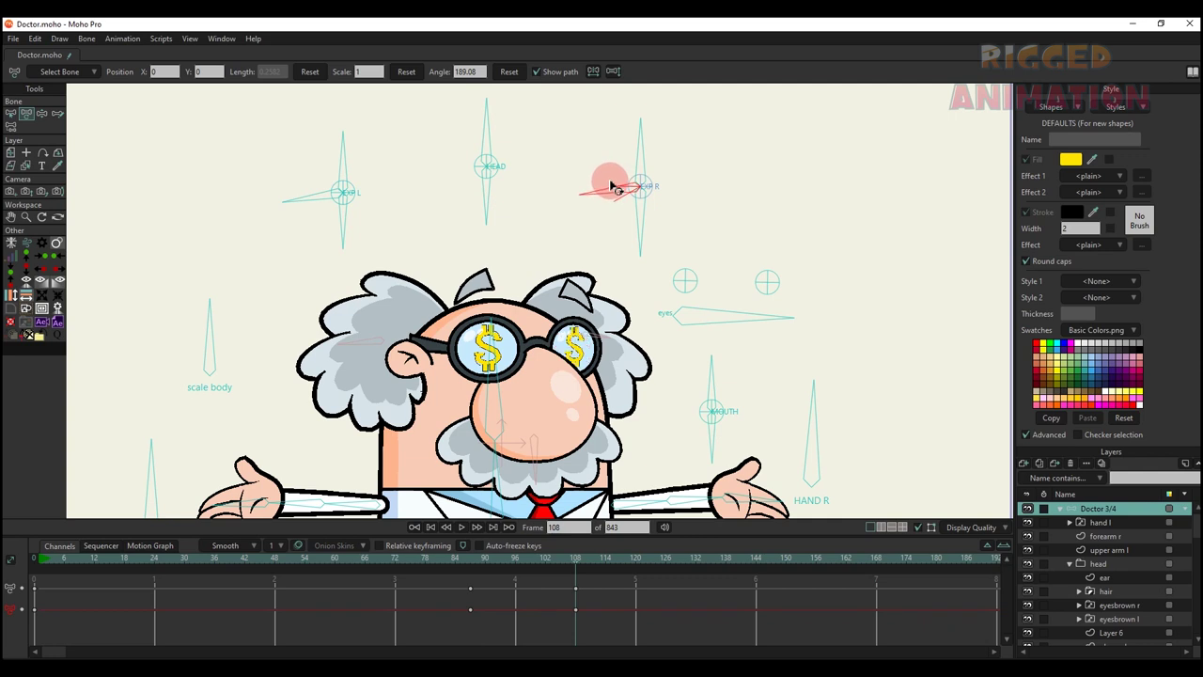
key("space")
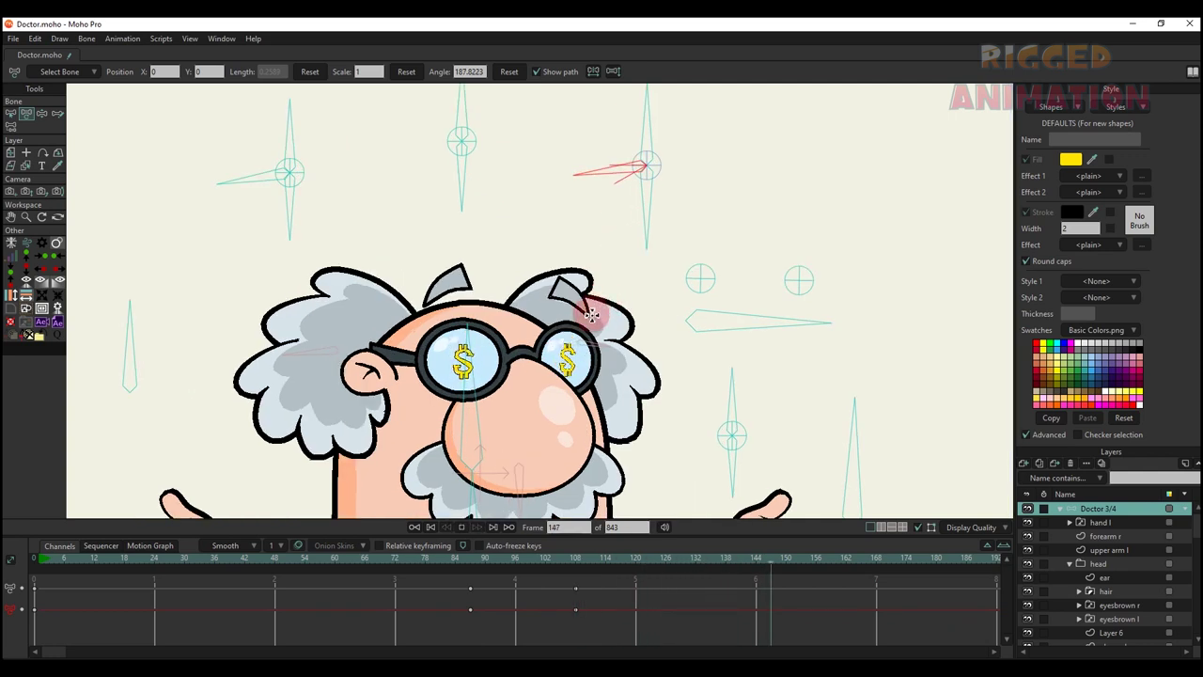
scroll(591, 314, "down", 2)
key("space")
left_click_drag(672, 628, 8, 398)
key("Delete")
Step: At frame 14, rotate the HAND R bone to switch the right hand to different hand shapes
left_click_drag(196, 347, 227, 321)
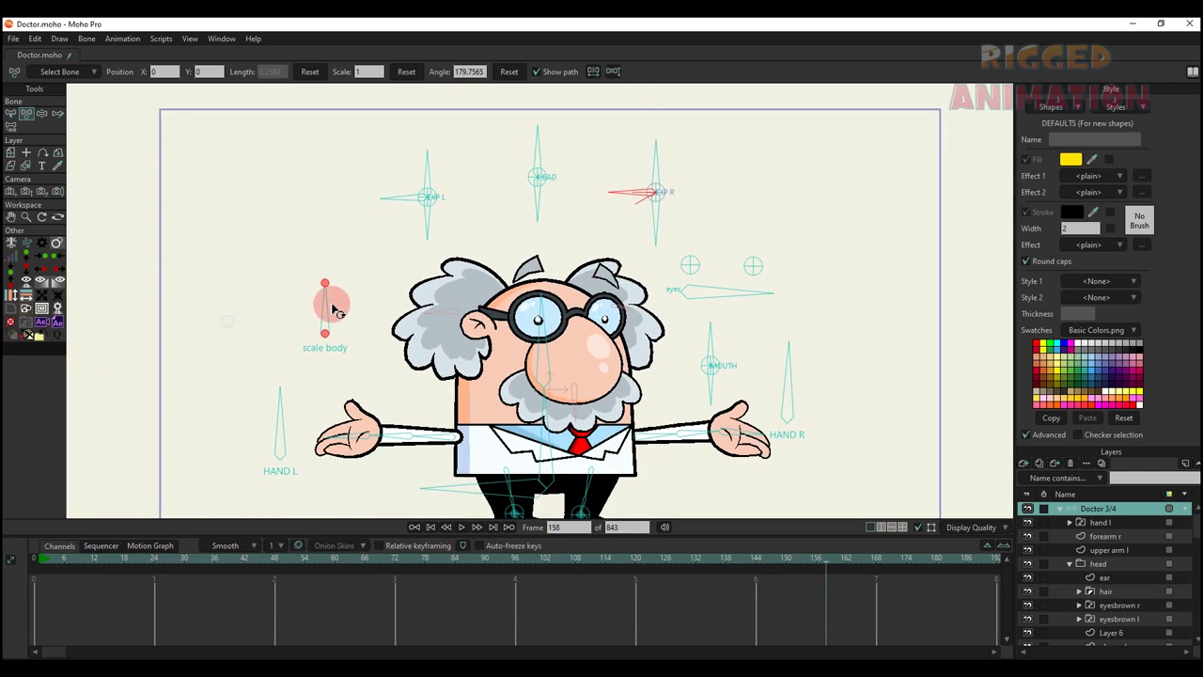
left_click_drag(337, 310, 368, 296)
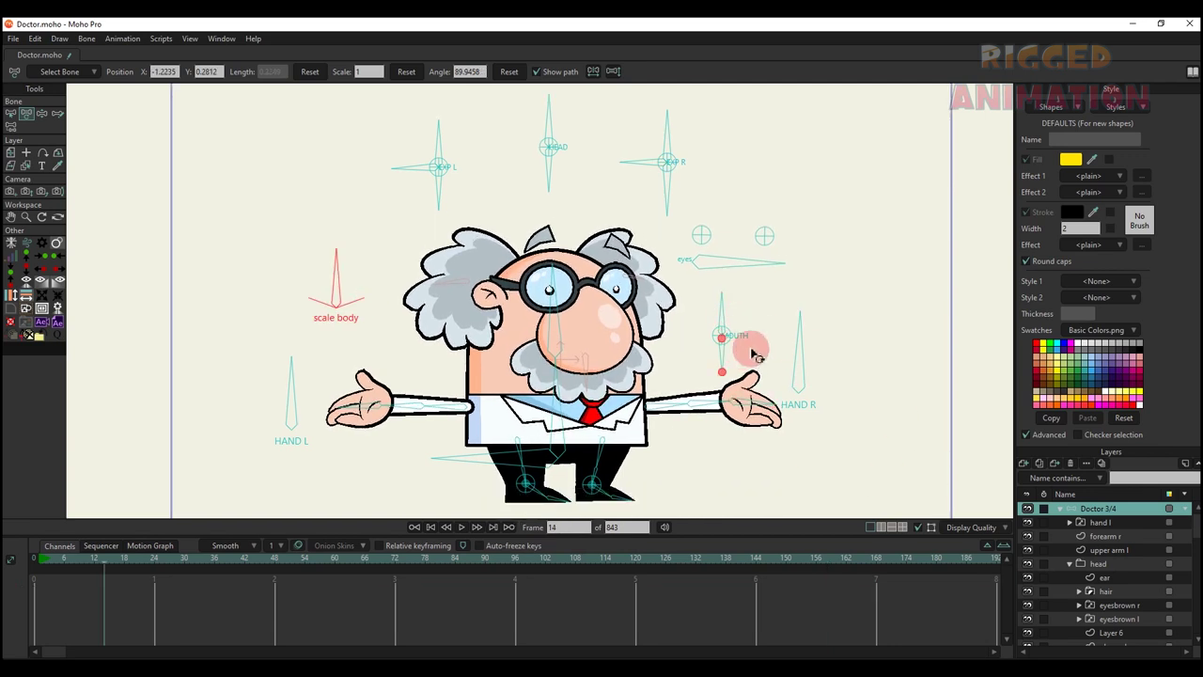
left_click(795, 335)
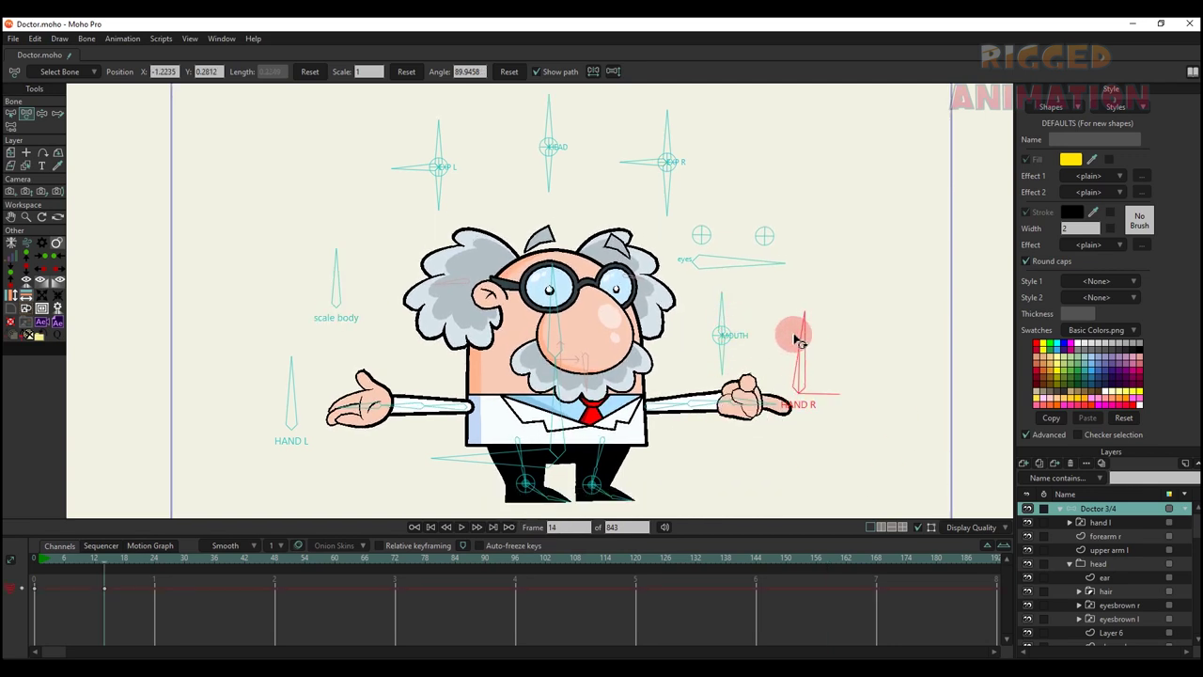
left_click_drag(795, 335, 791, 335)
left_click_drag(694, 256, 783, 236)
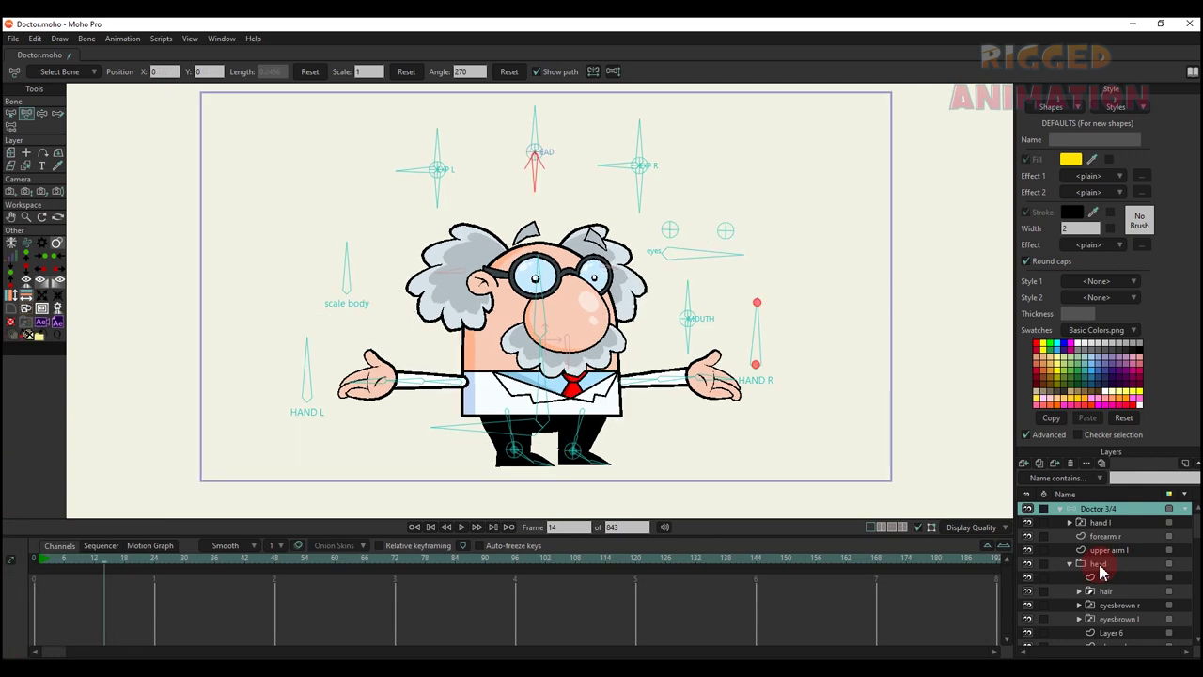
Step: Collapse the eye l, noise and eye r groups inside the head group and hide the beard layer to expose the mouth
scroll(1101, 571, "down", 3)
left_click(1078, 578)
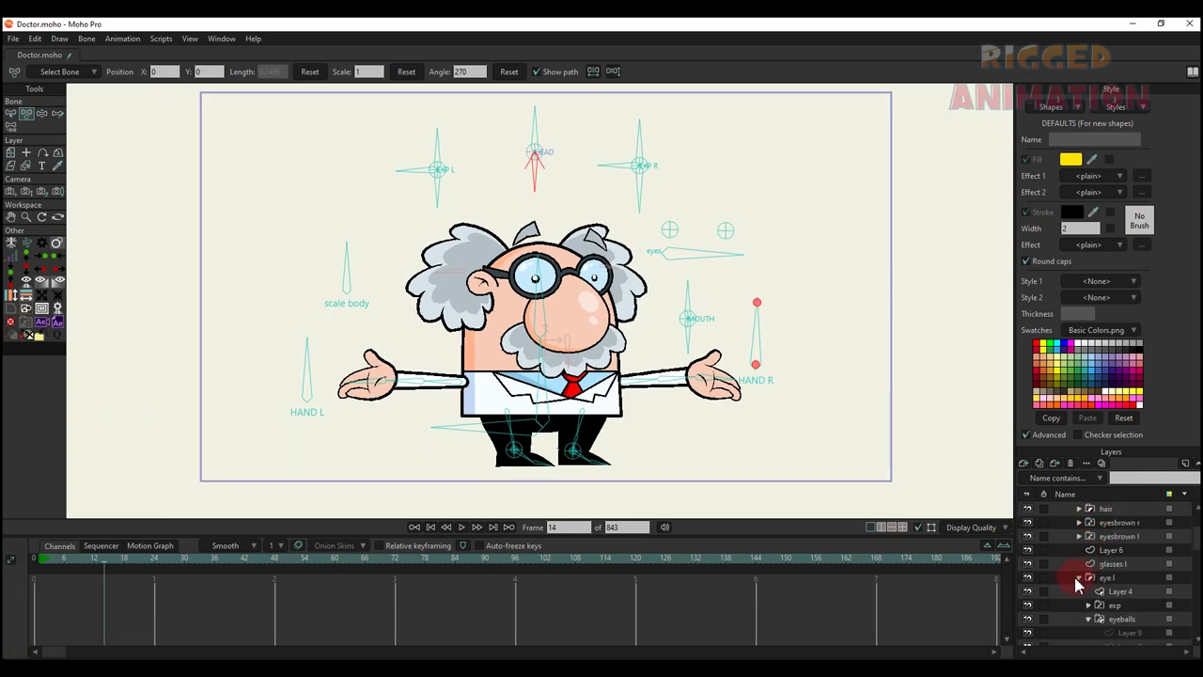
left_click(1079, 591)
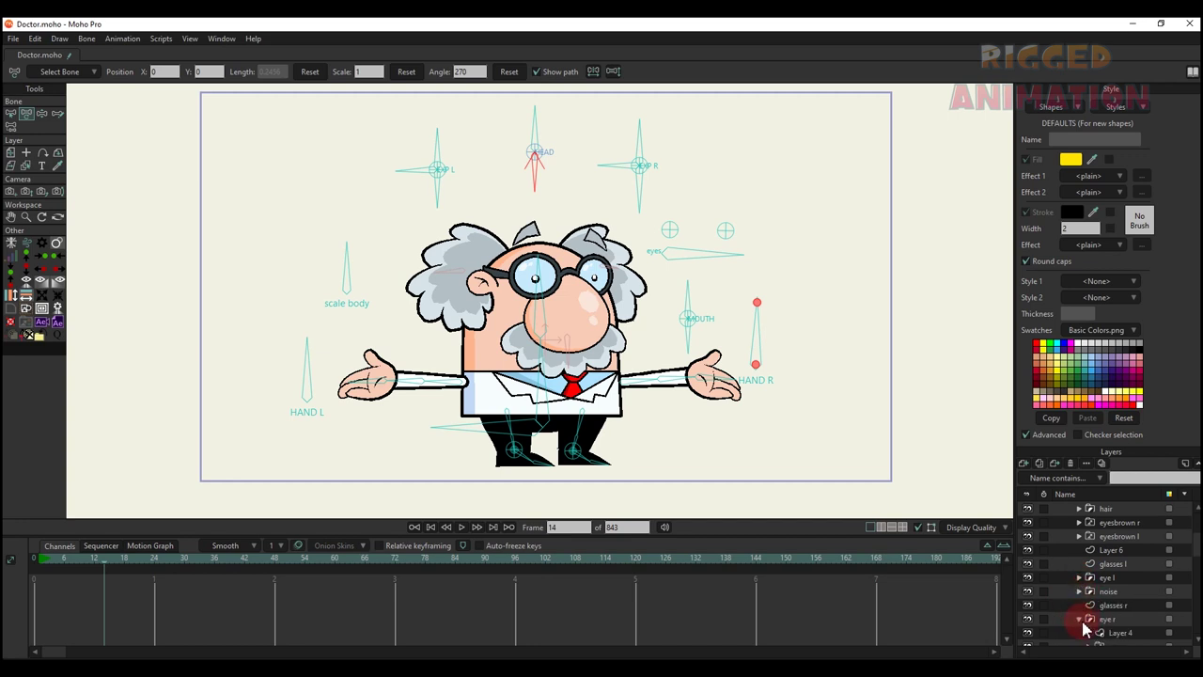
left_click(1026, 634)
scroll(1109, 581, "up", 2)
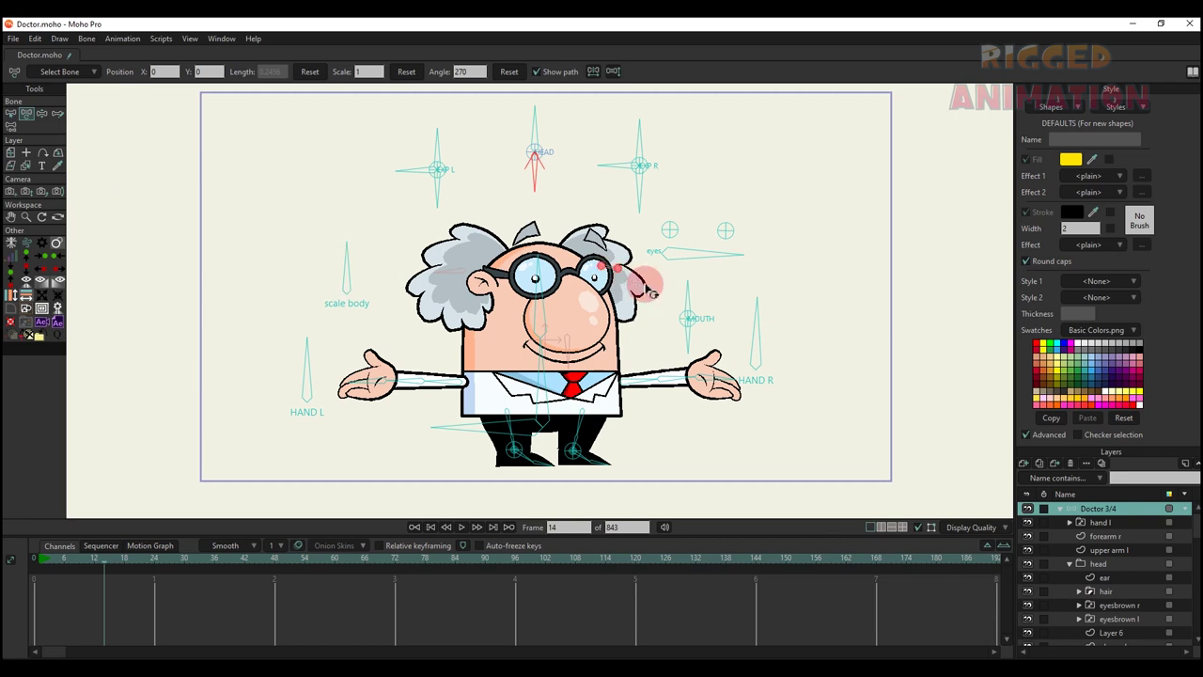
Step: Rotate the upper MOUTH bone to about 81.7 degrees at frame 14 to give the character an open, toothy smile
scroll(658, 286, "up", 2)
left_click(676, 296)
mouse_move(677, 296)
left_mouse_down()
mouse_move(690, 291)
mouse_move(723, 328)
mouse_move(689, 282)
left_mouse_up()
Step: Examine the numbered mouth shape layers in the MOUTH group from 1 through 55, selecting layer 55
scroll(1098, 561, "down", 4)
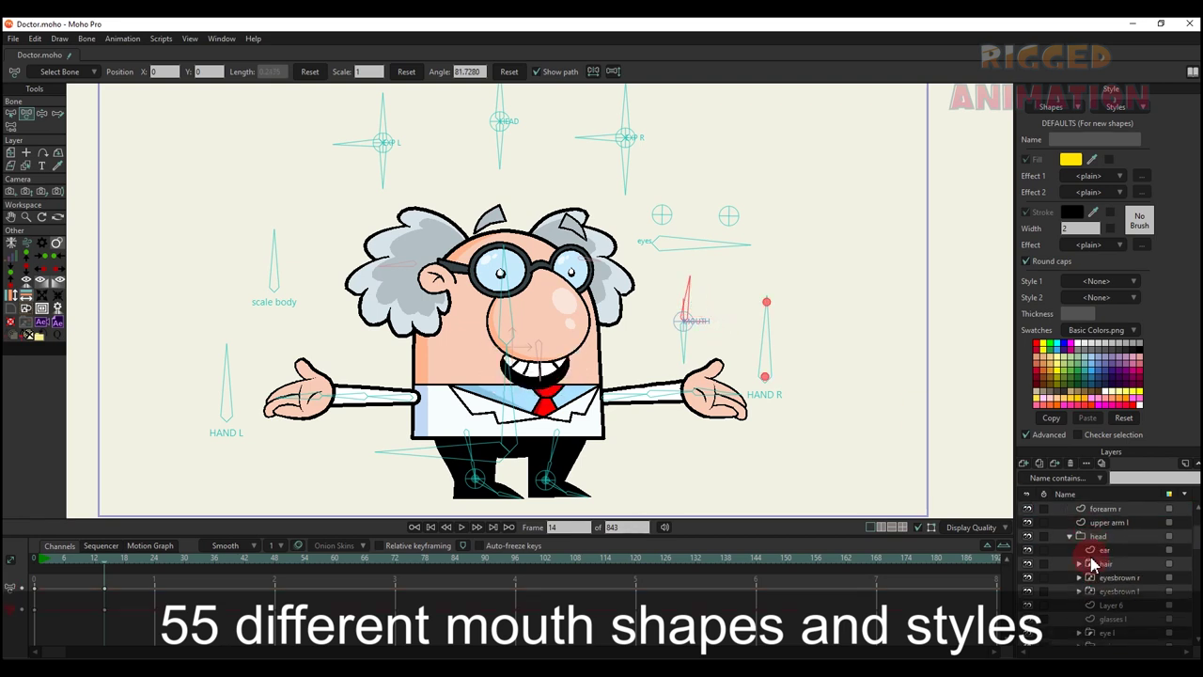
scroll(1090, 588, "down", 3)
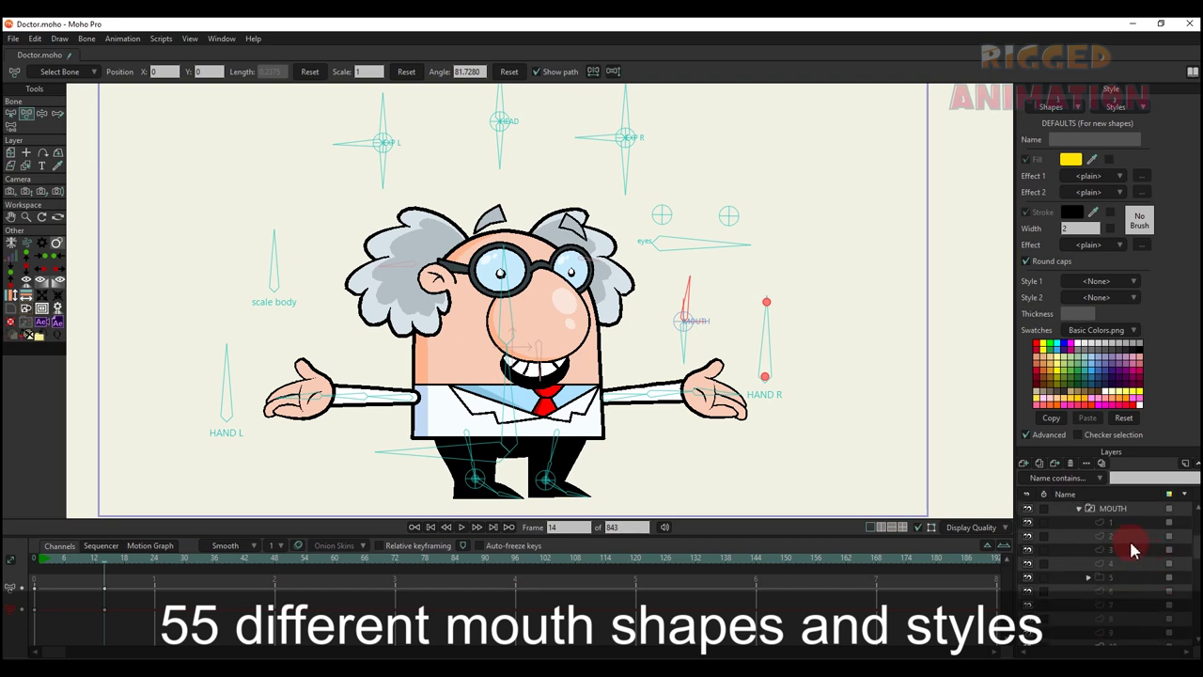
scroll(1116, 532, "down", 4)
scroll(1114, 538, "down", 4)
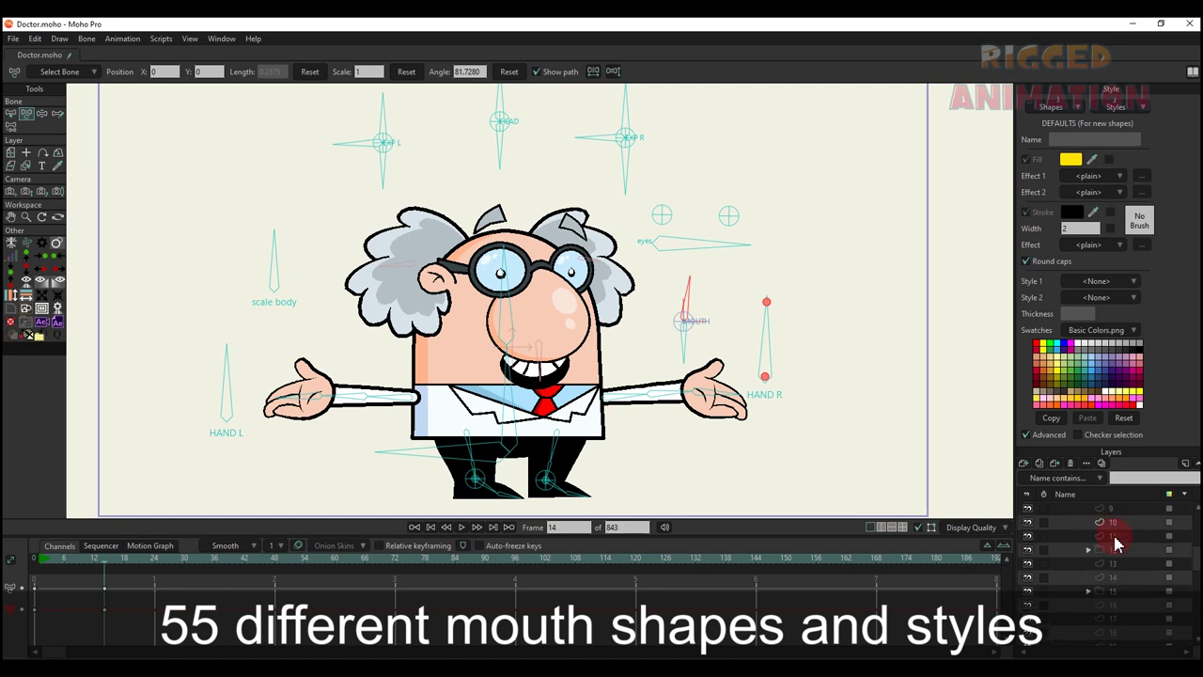
scroll(1115, 554, "down", 7)
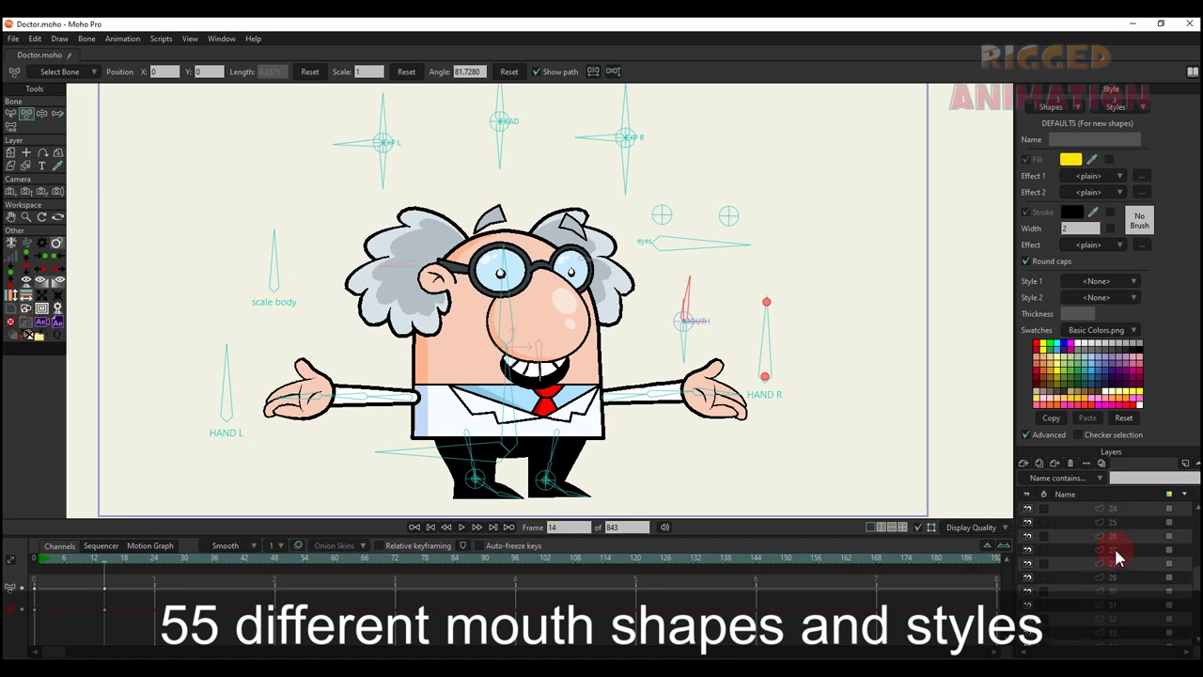
scroll(1113, 564, "down", 6)
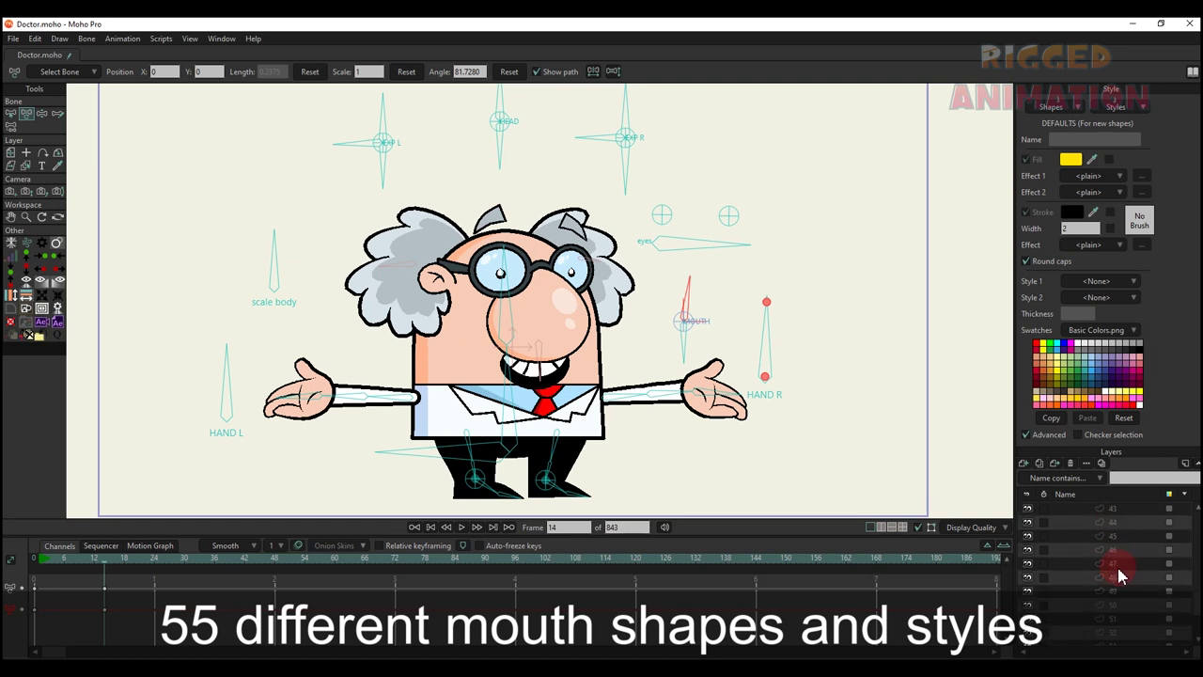
left_click(1127, 578)
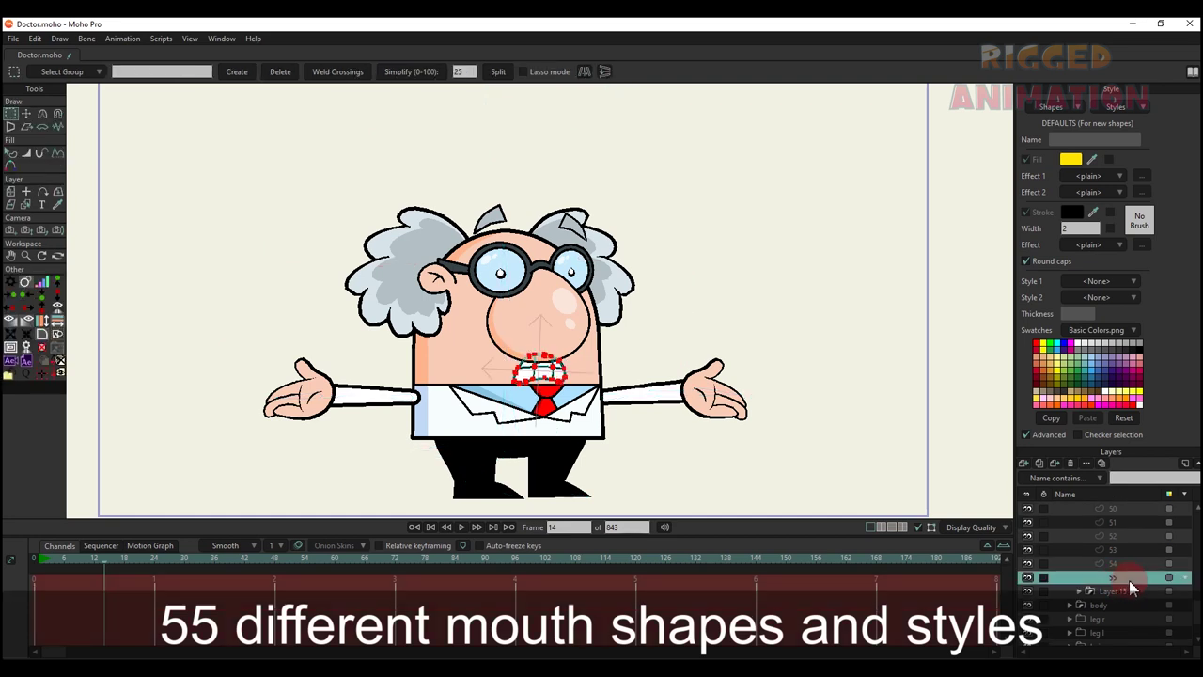
scroll(1195, 615, "down", 1)
left_click_drag(1197, 616, 1191, 529)
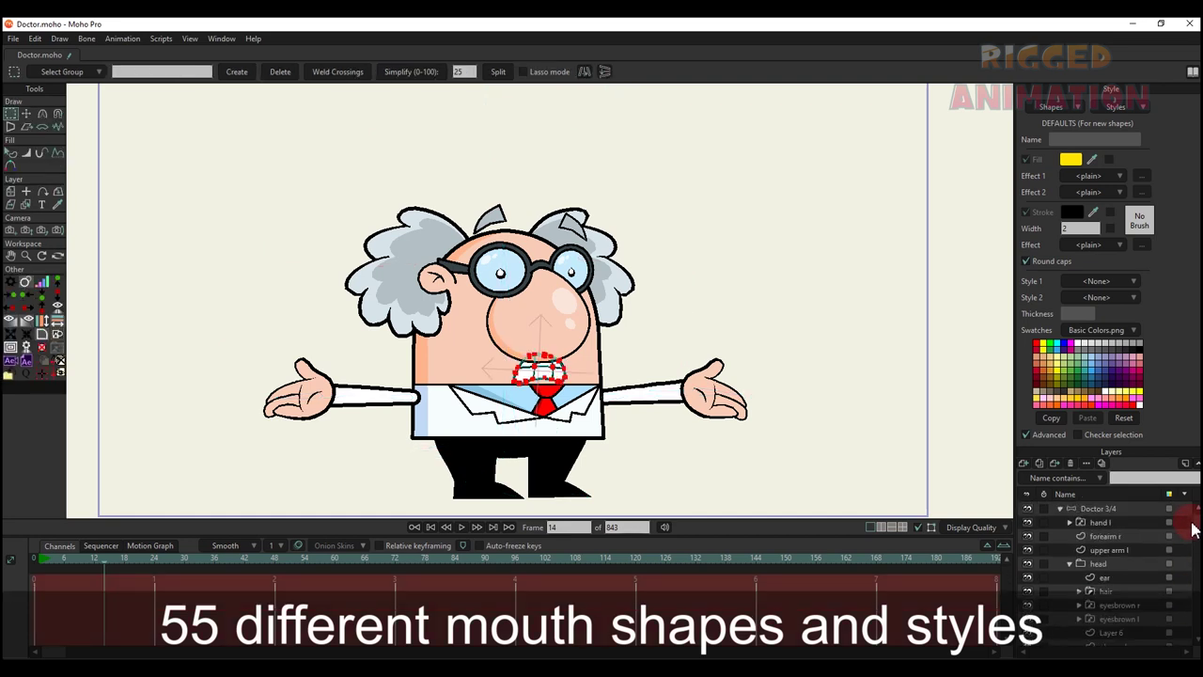
Step: Collapse the MOUTH layer group inside the head group and select it
scroll(1135, 585, "down", 3)
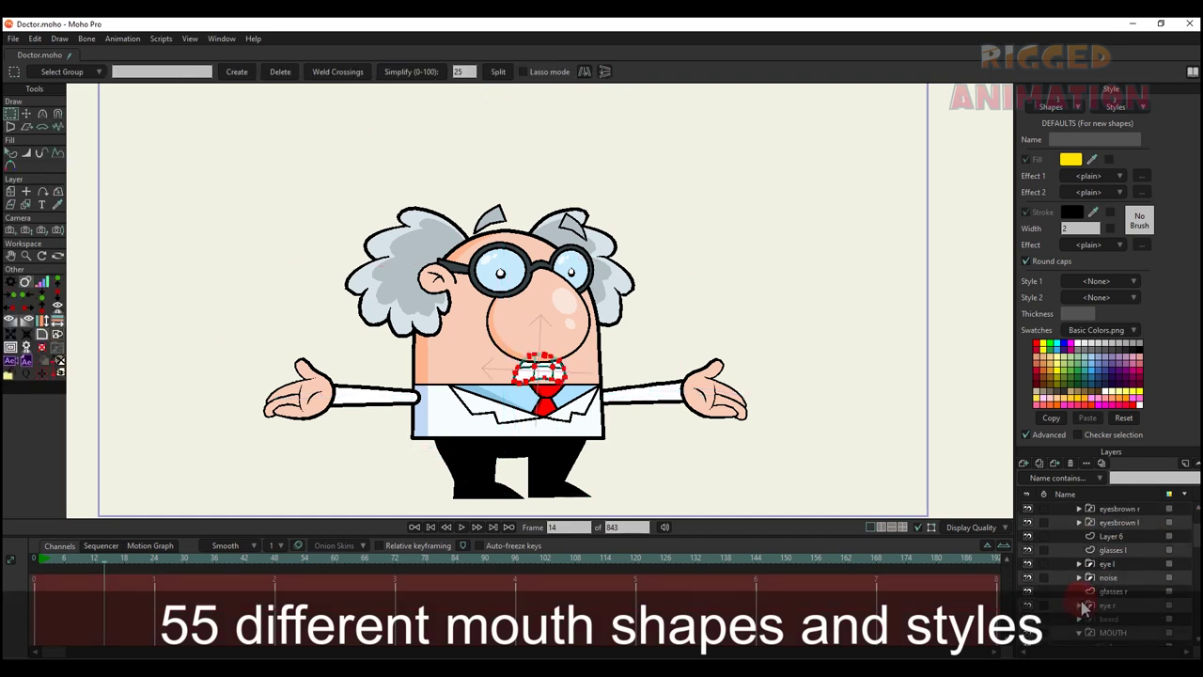
scroll(1083, 606, "down", 1)
left_click(1081, 620)
left_click(1111, 618)
Step: Reselect the Doctor 3/4 bone layer, rotate the MOUTH bone to try other mouth shapes, and reset its angle
scroll(1119, 593, "up", 3)
left_click(1077, 508)
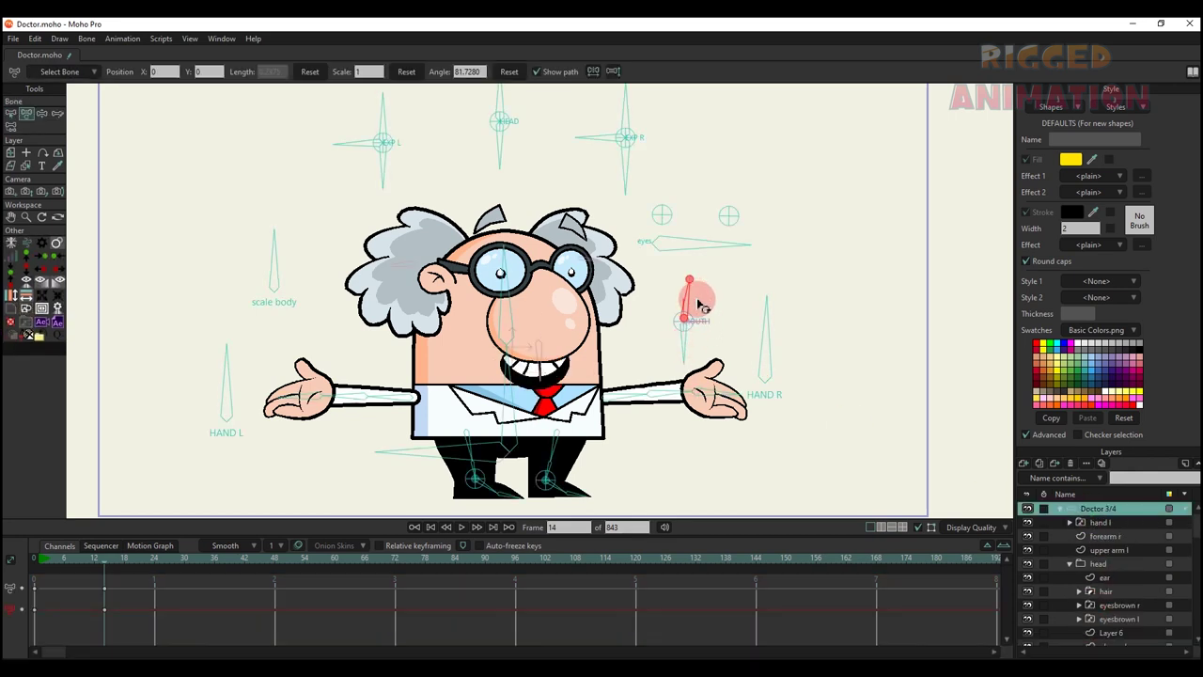
left_click_drag(698, 301, 690, 362)
left_click(508, 72)
Step: Select the HAND R bone, examine the hand shape layers in the expanded hand l group, and select the group's topmost layer
left_click(769, 340)
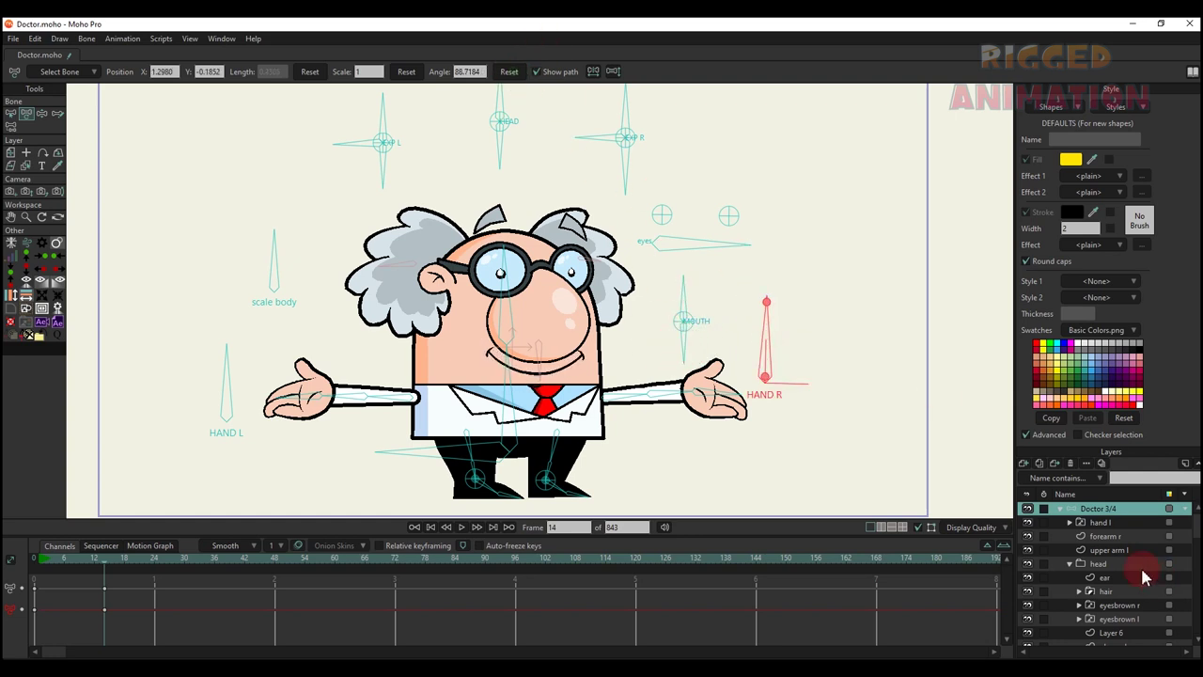
scroll(1111, 537, "down", 10)
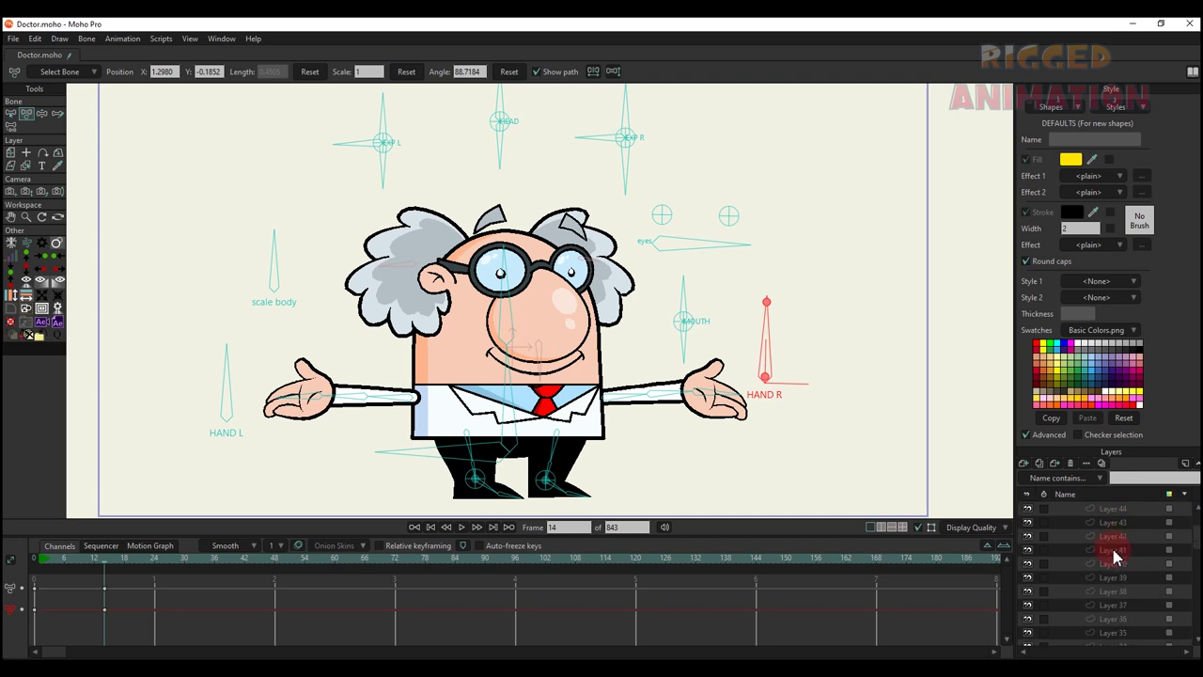
scroll(1128, 575, "down", 7)
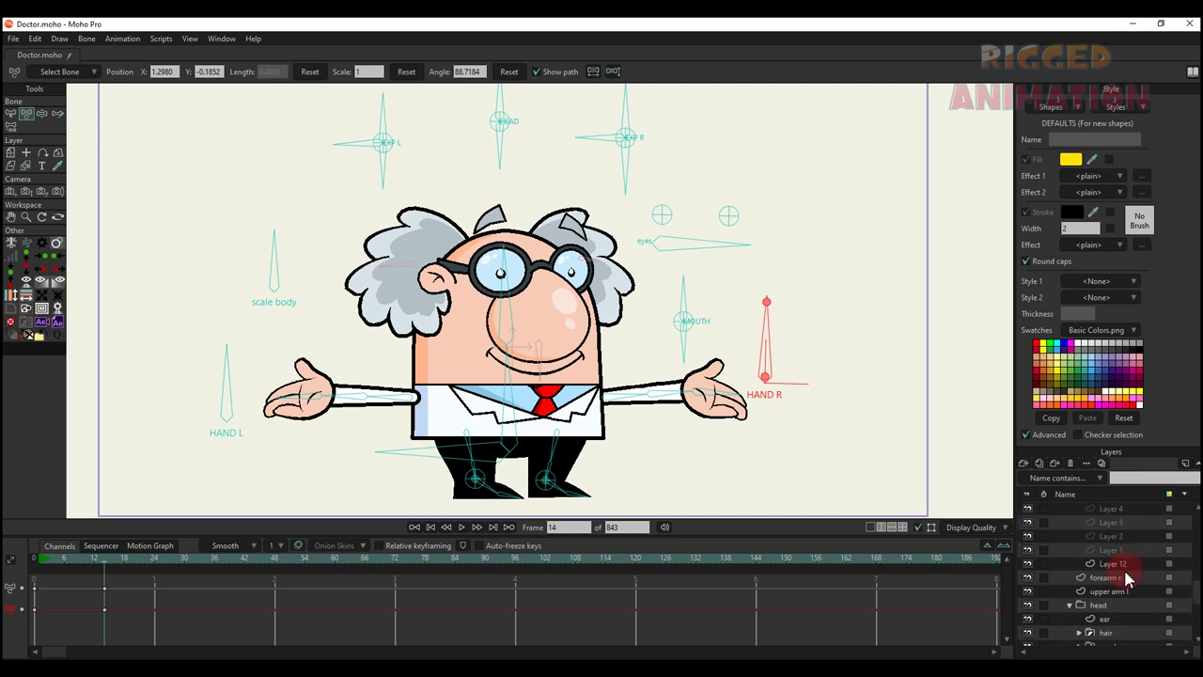
scroll(1124, 547, "up", 3)
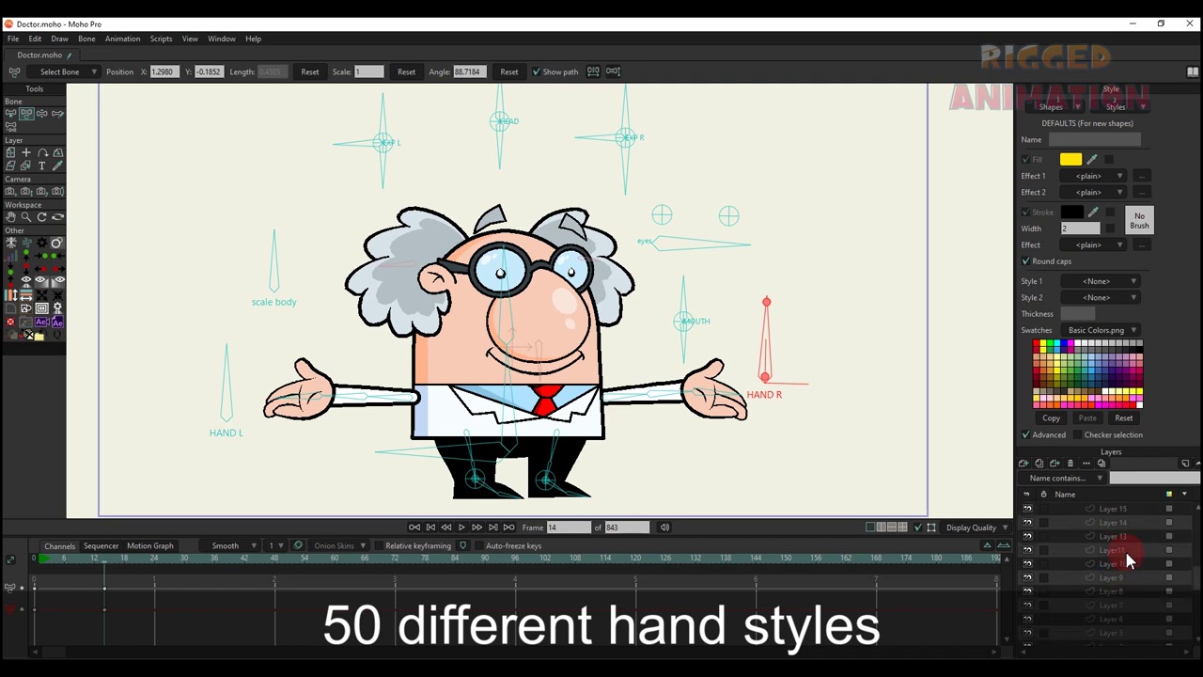
scroll(1127, 554, "up", 3)
scroll(1127, 561, "up", 3)
scroll(1128, 561, "up", 3)
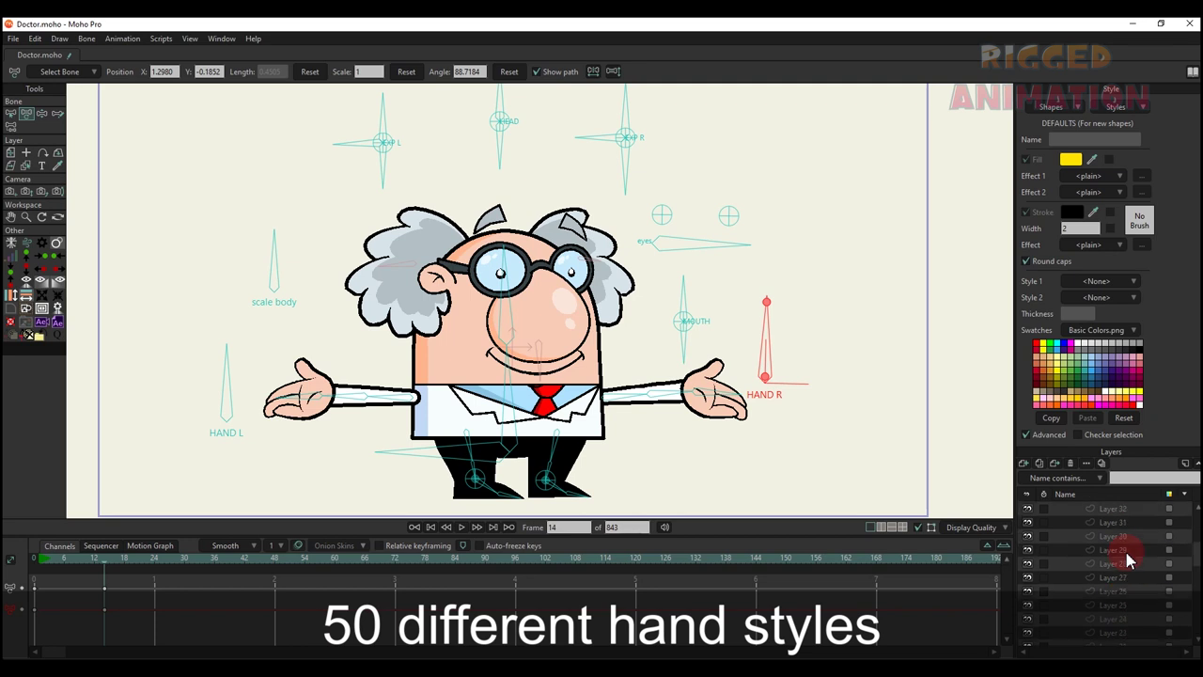
scroll(1128, 561, "up", 1)
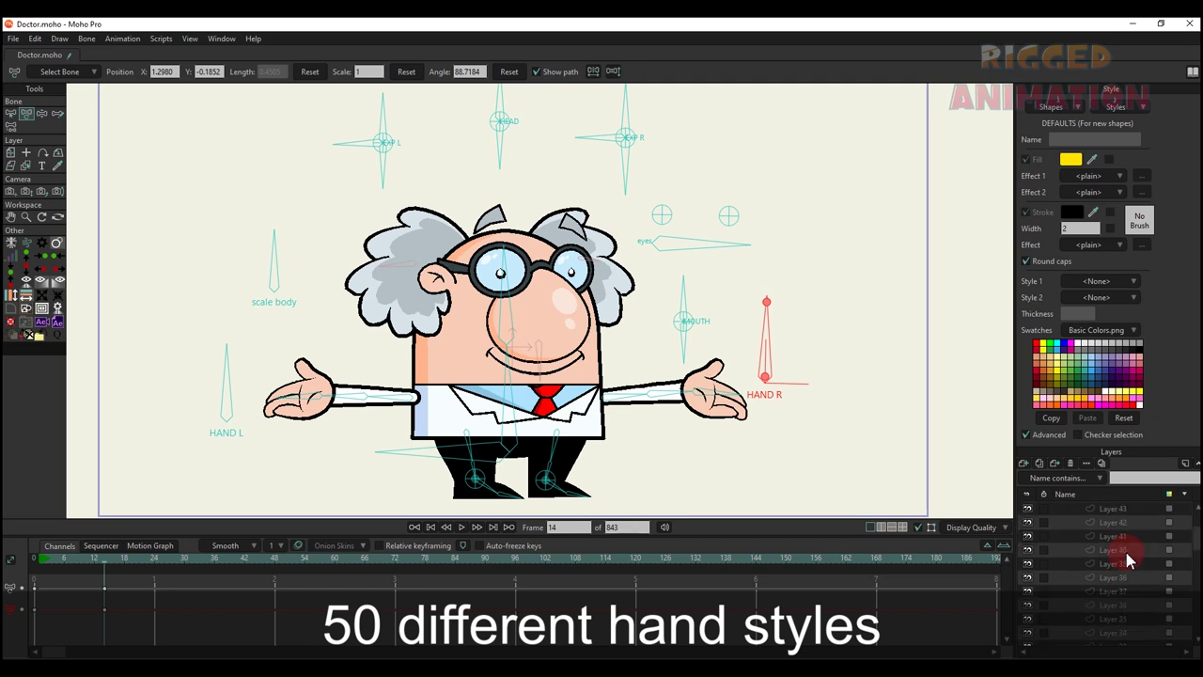
scroll(1128, 561, "up", 2)
left_click(1115, 521)
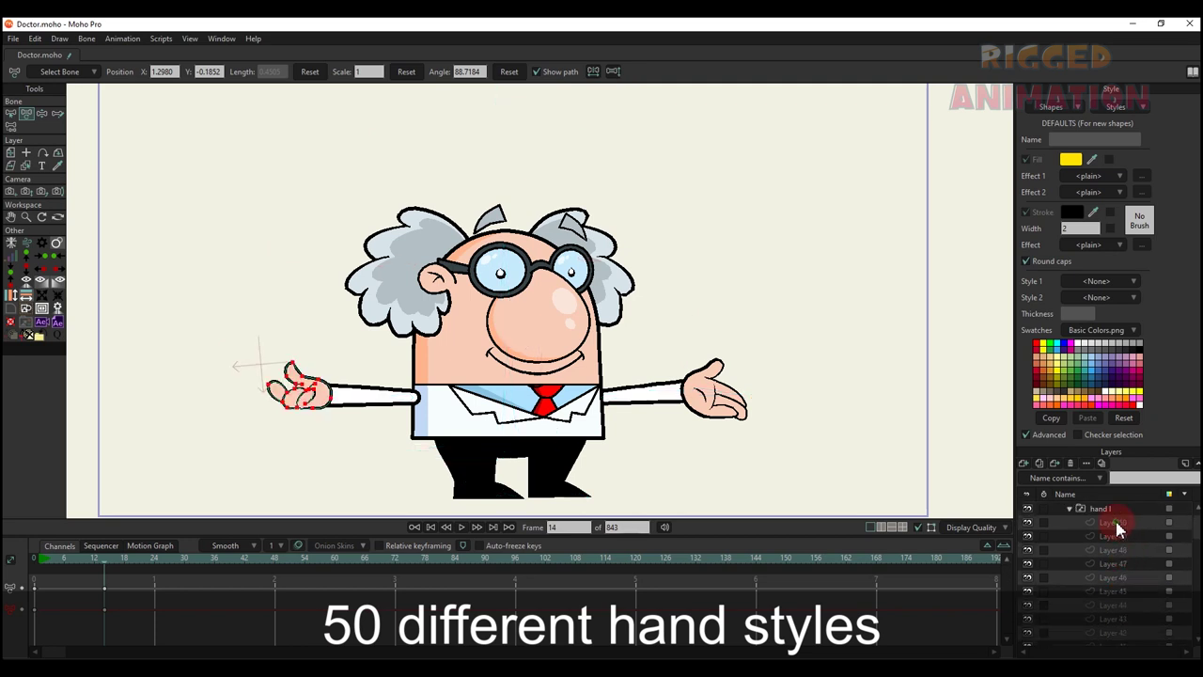
Step: Collapse the hand l layer group and reselect the Doctor 3/4 bone layer
left_click(1117, 509)
scroll(1124, 529, "up", 1)
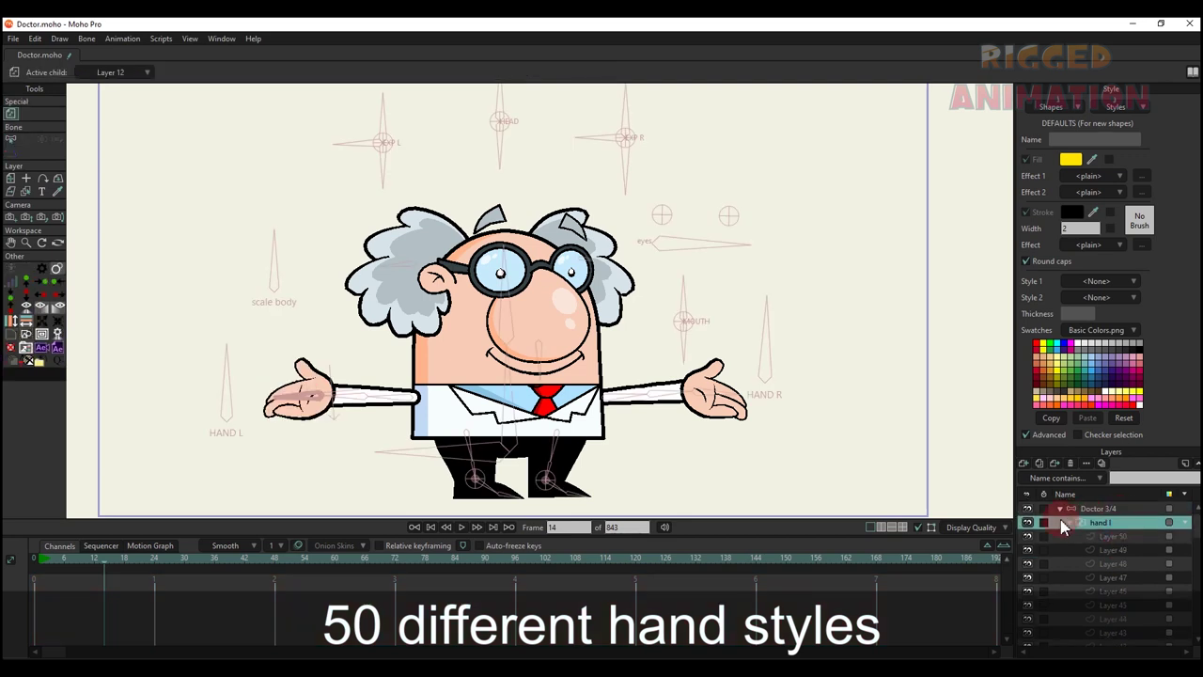
left_click(1069, 523)
left_click(1098, 509)
scroll(655, 355, "down", 2)
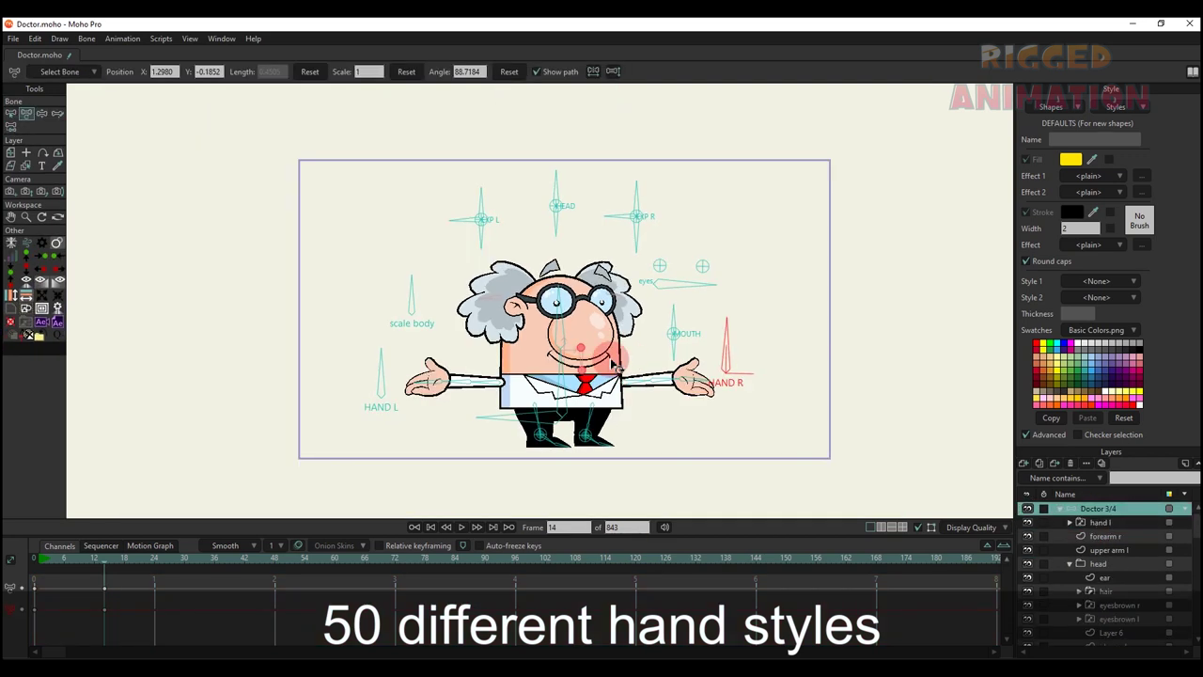
Step: Return to frame 0, open the list of actions for the Doctor 3/4 layer and find the walk action
left_click(322, 387)
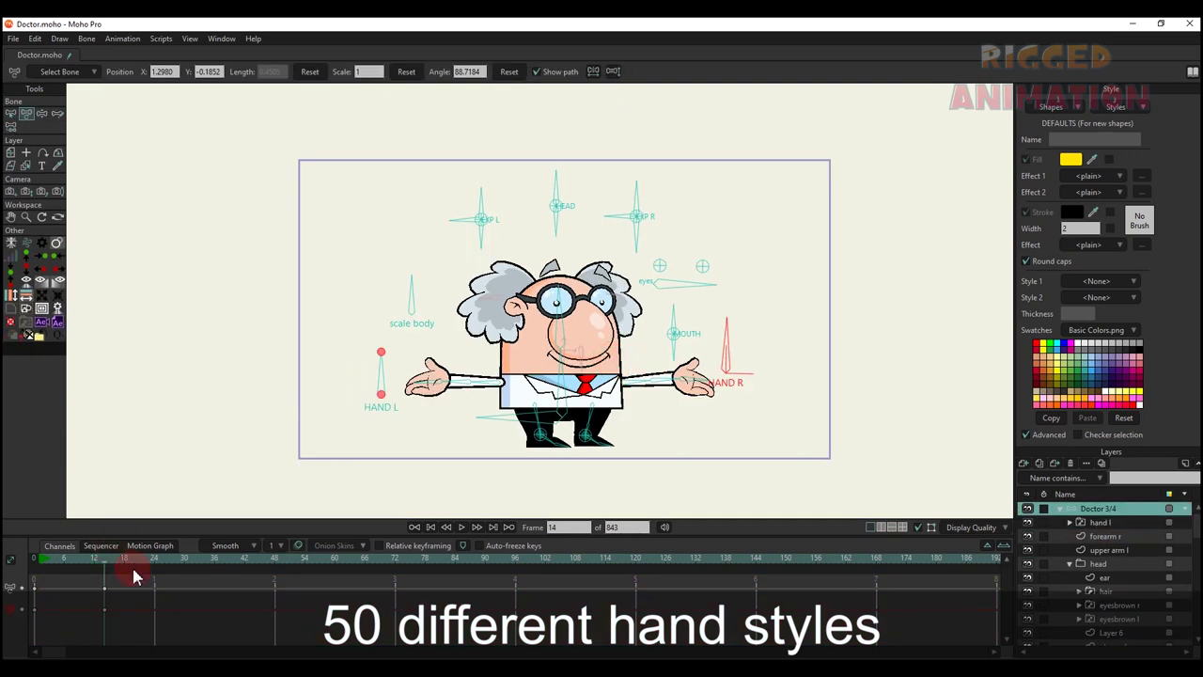
left_click(26, 565)
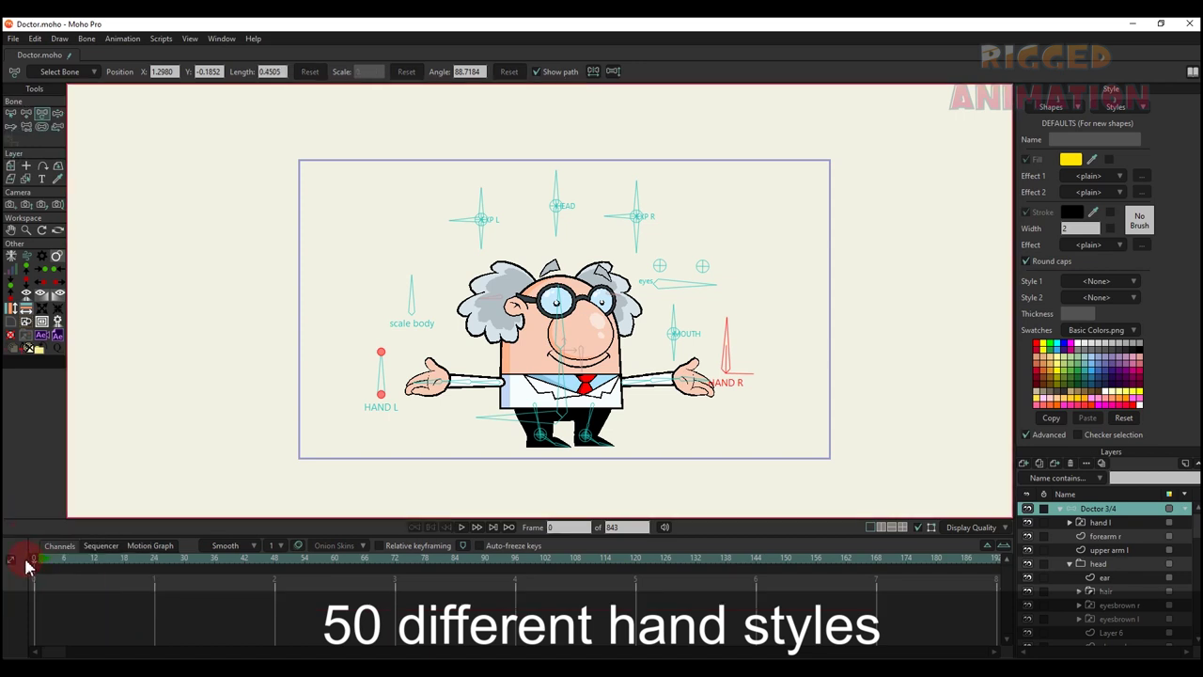
key("ctrl+k")
left_click(752, 255)
scroll(1047, 183, "down", 5)
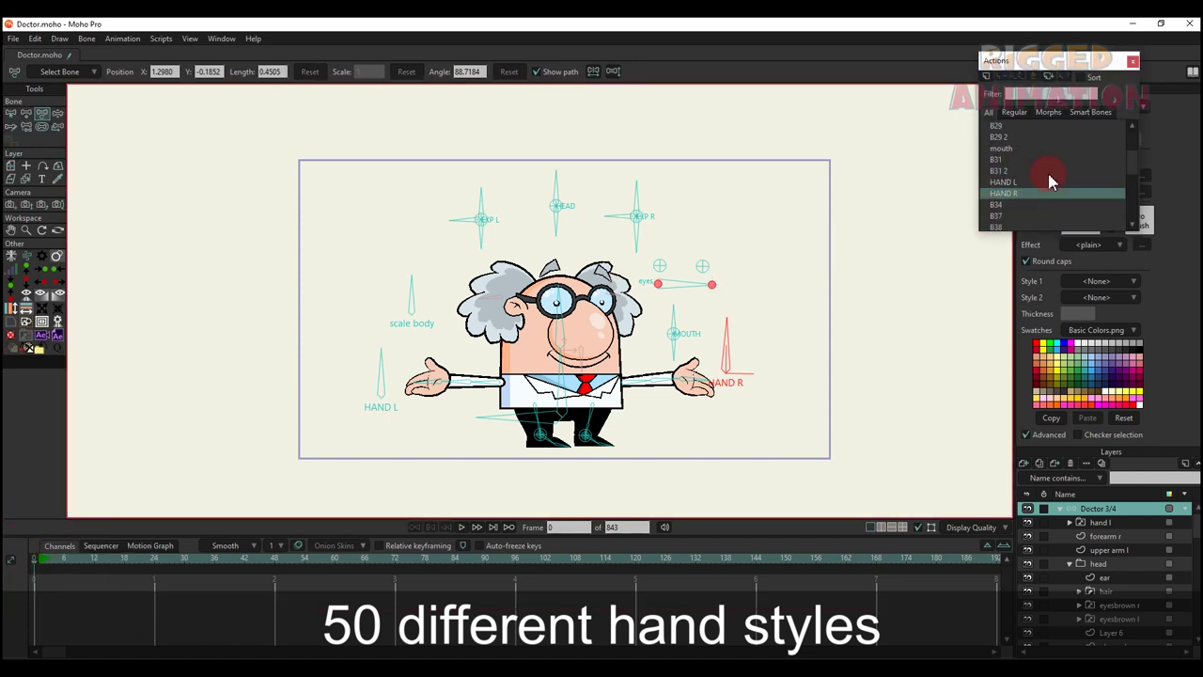
left_click(1001, 216)
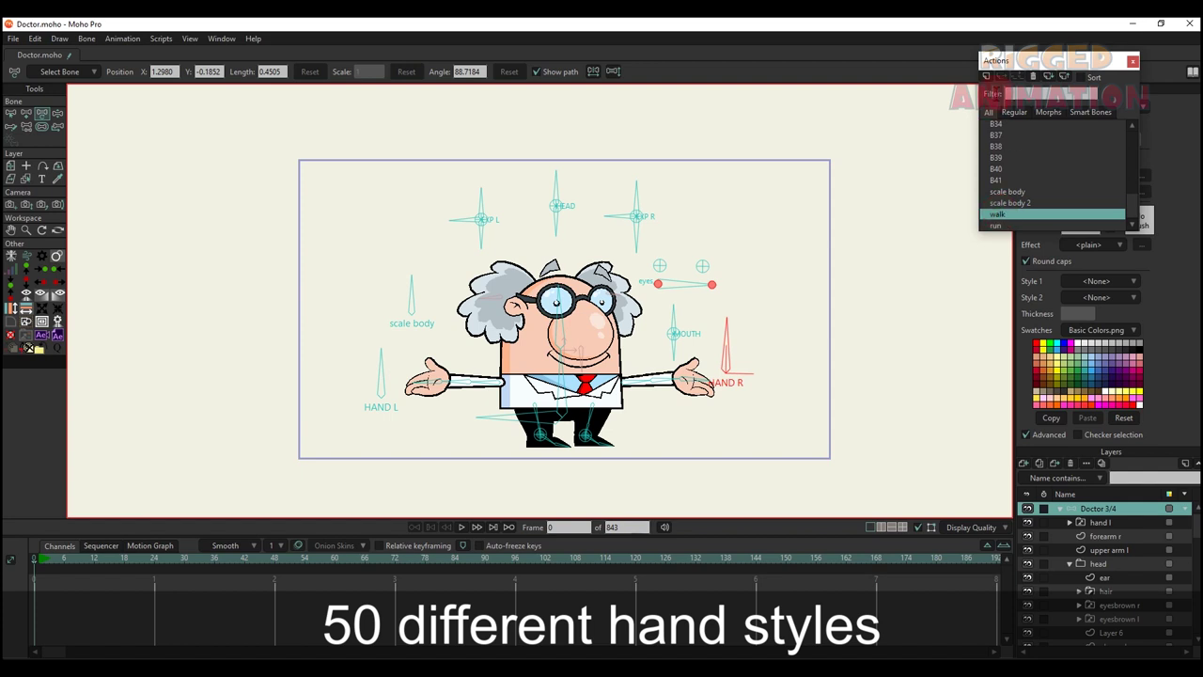
Step: Insert the walk action at frame 1 of the main timeline and play the animation
left_click(250, 461)
left_click(36, 563)
left_click(720, 340)
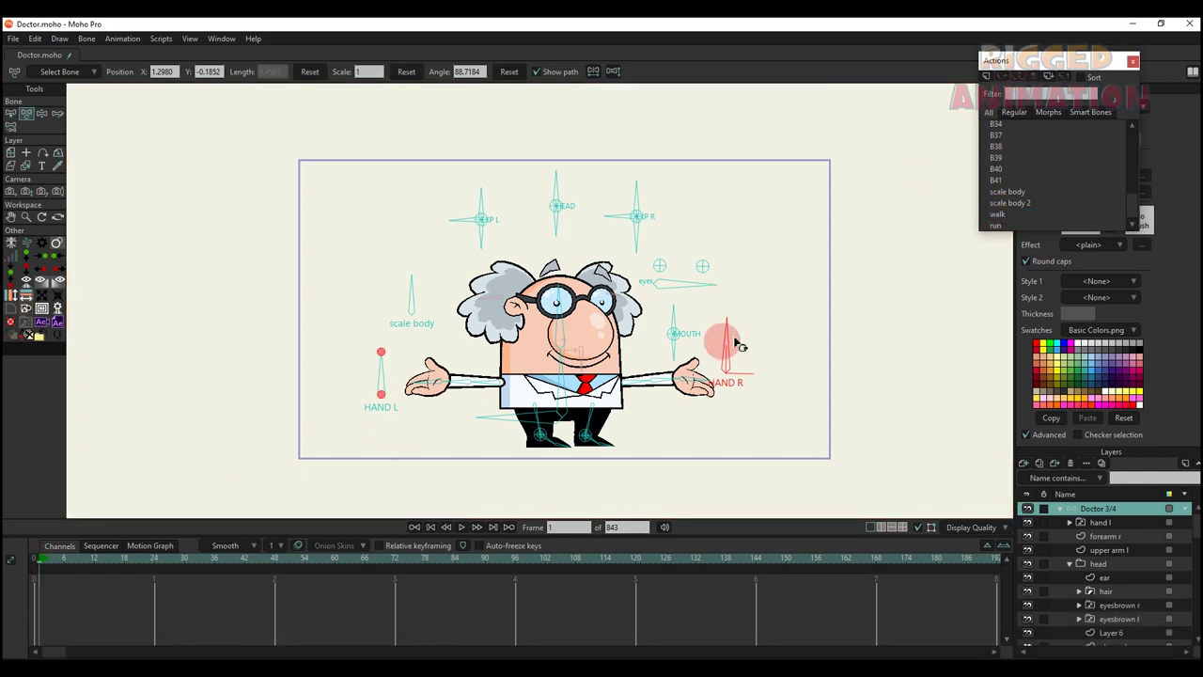
left_click(1012, 216)
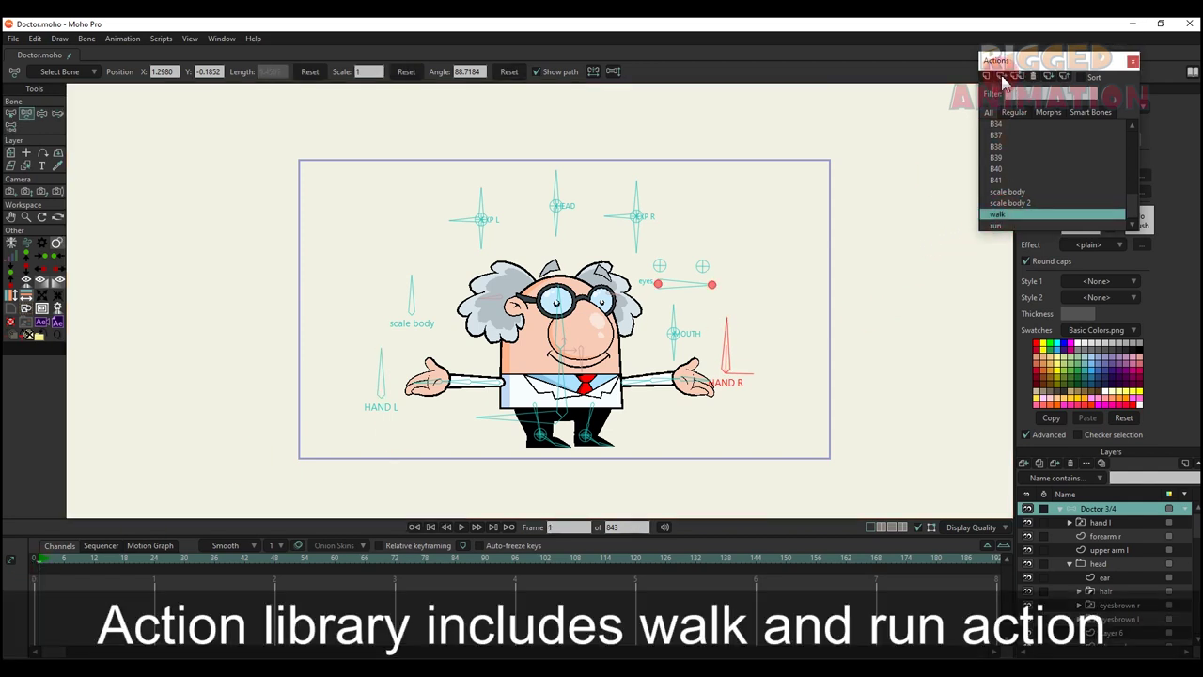
left_click(459, 449)
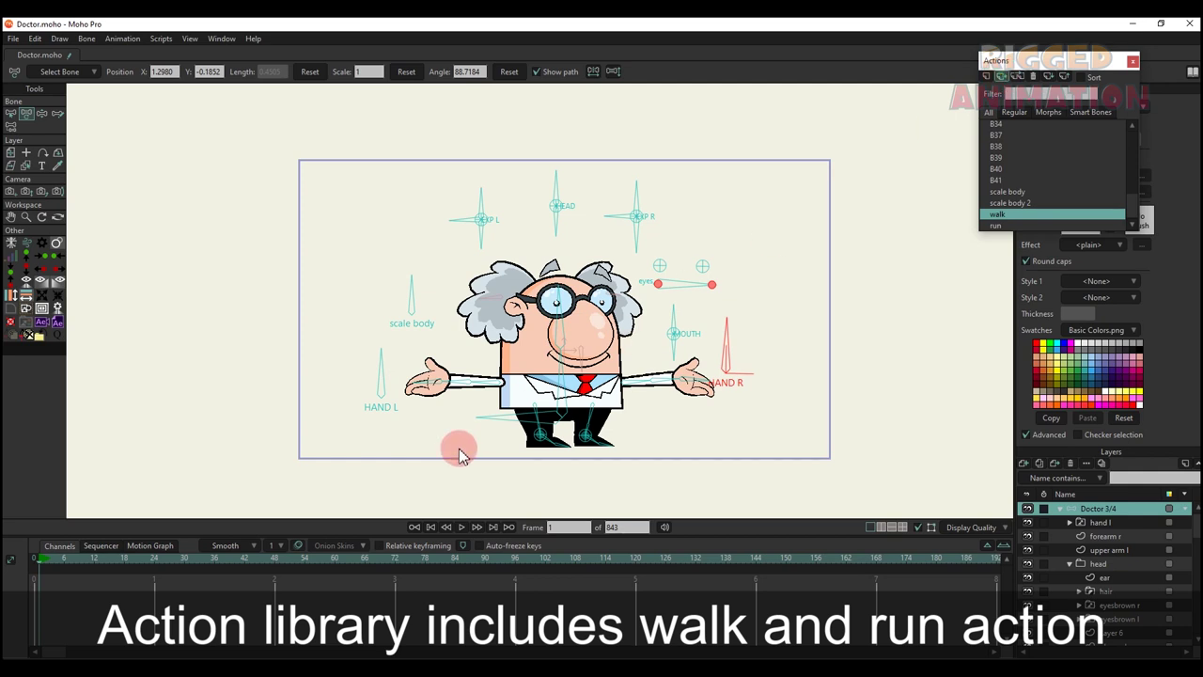
key("space")
scroll(490, 450, "up", 1)
left_click_drag(500, 446, 483, 457)
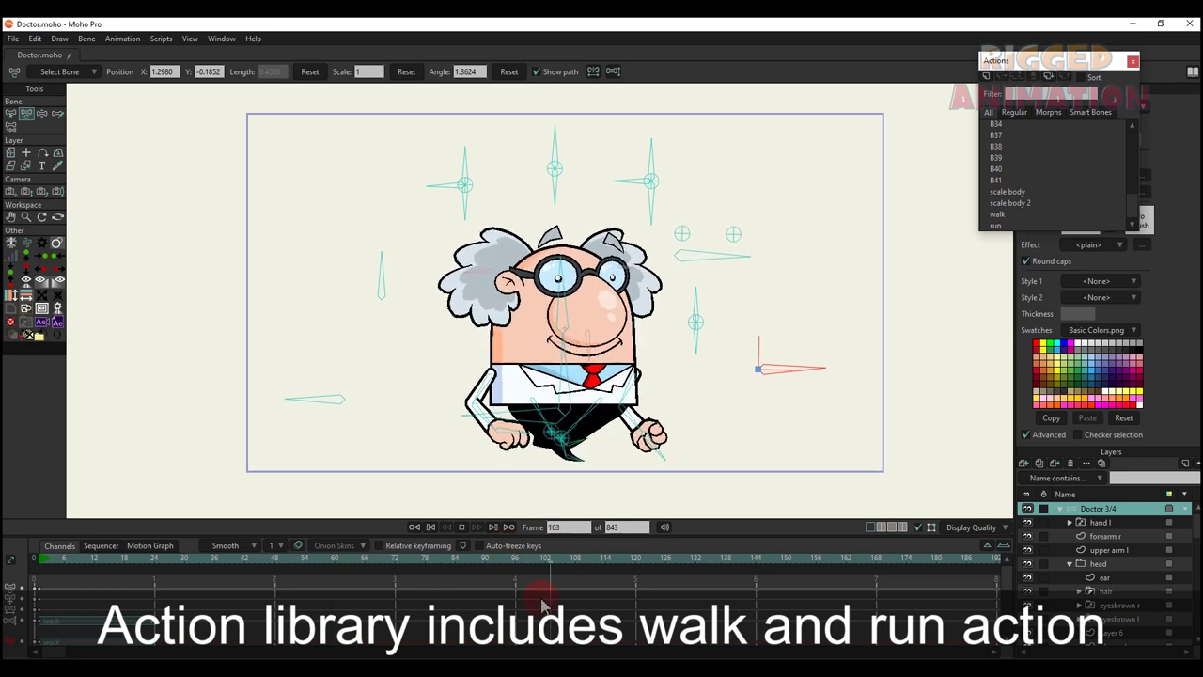
Step: Stop playback at frame 108, insert the run action there and resume playing the animation
left_click(823, 407)
left_click(998, 225)
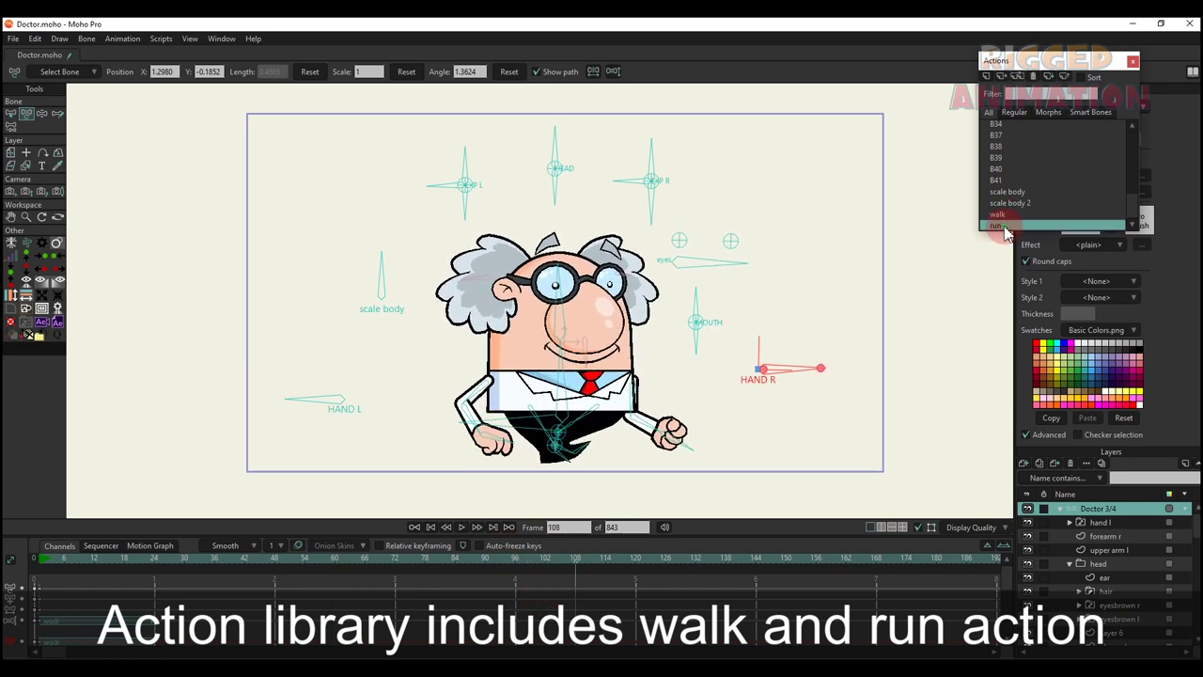
left_click(1002, 77)
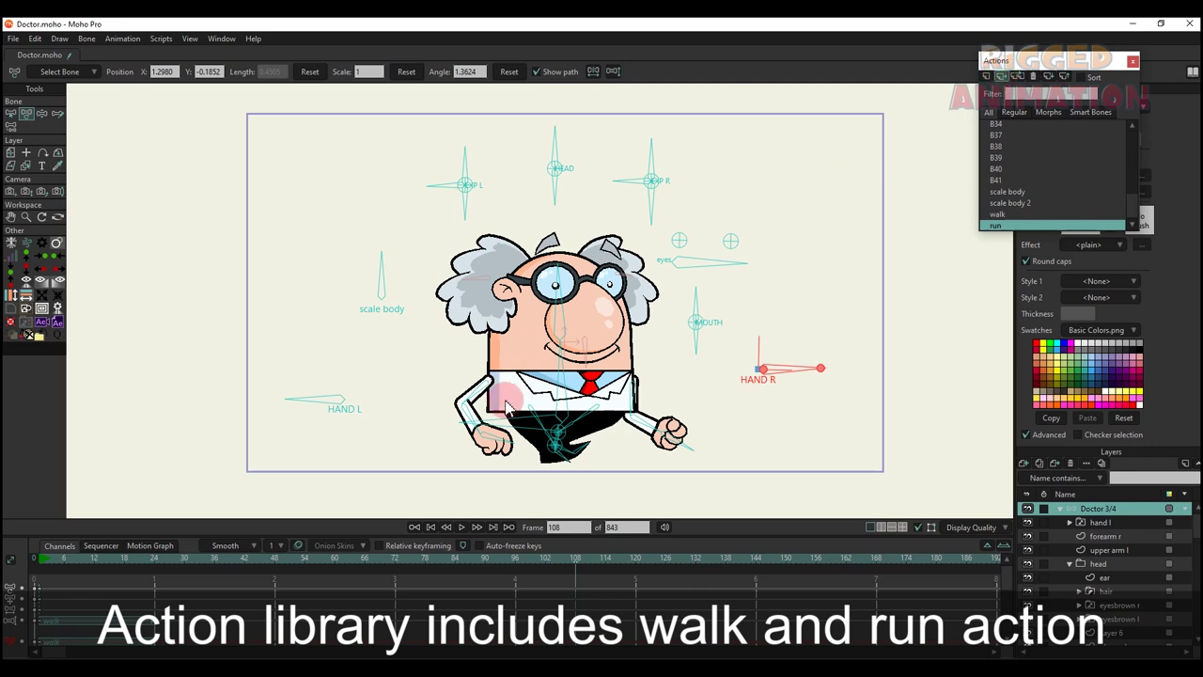
key("space")
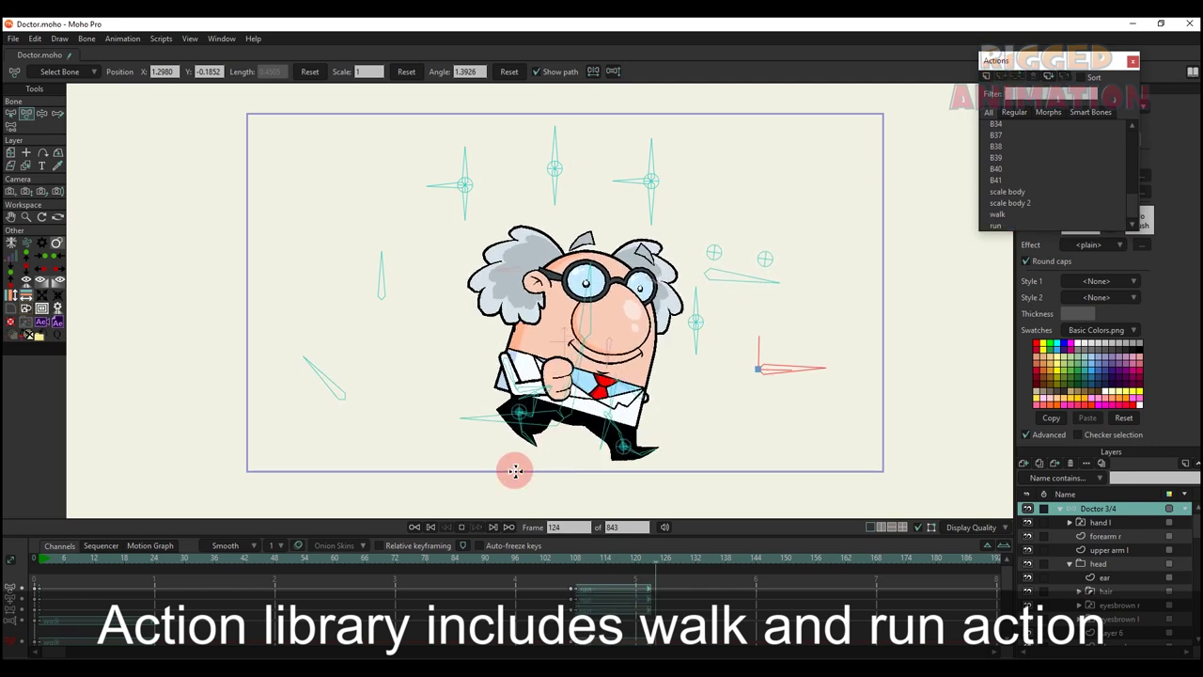
Step: Show the character's white moustache layer in the head group during playback and collapse the Doctor 3/4 layer
left_click(1071, 566)
left_click(1070, 565)
scroll(1086, 590, "down", 5)
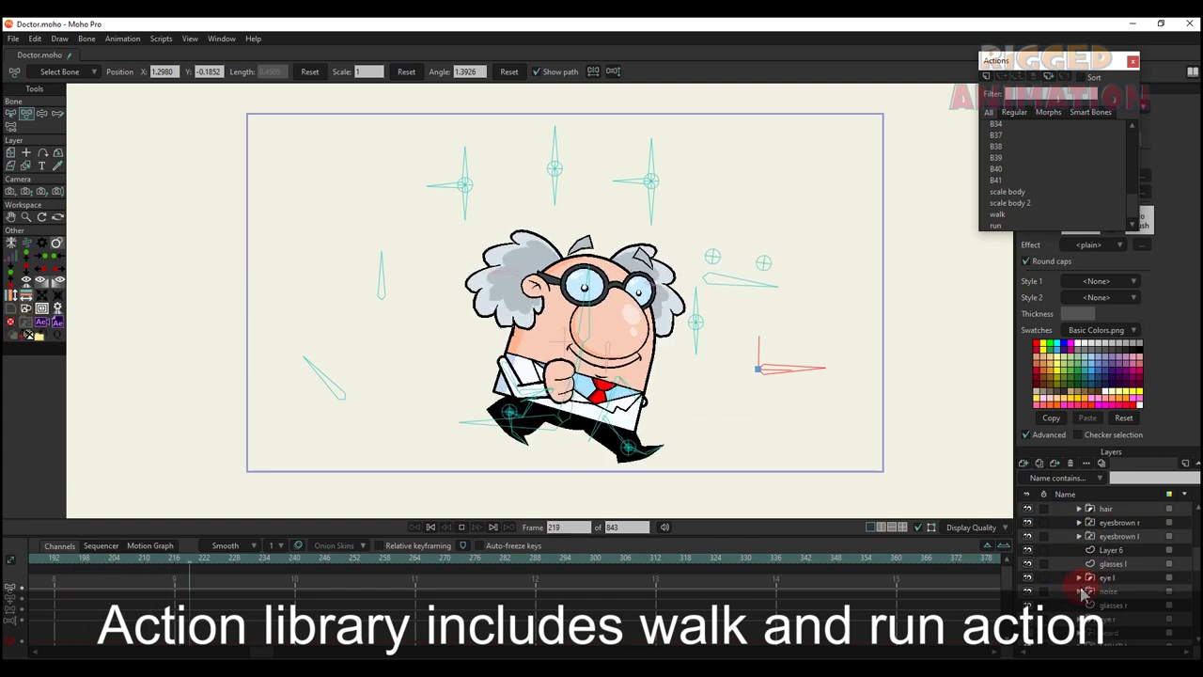
scroll(1033, 568, "up", 5)
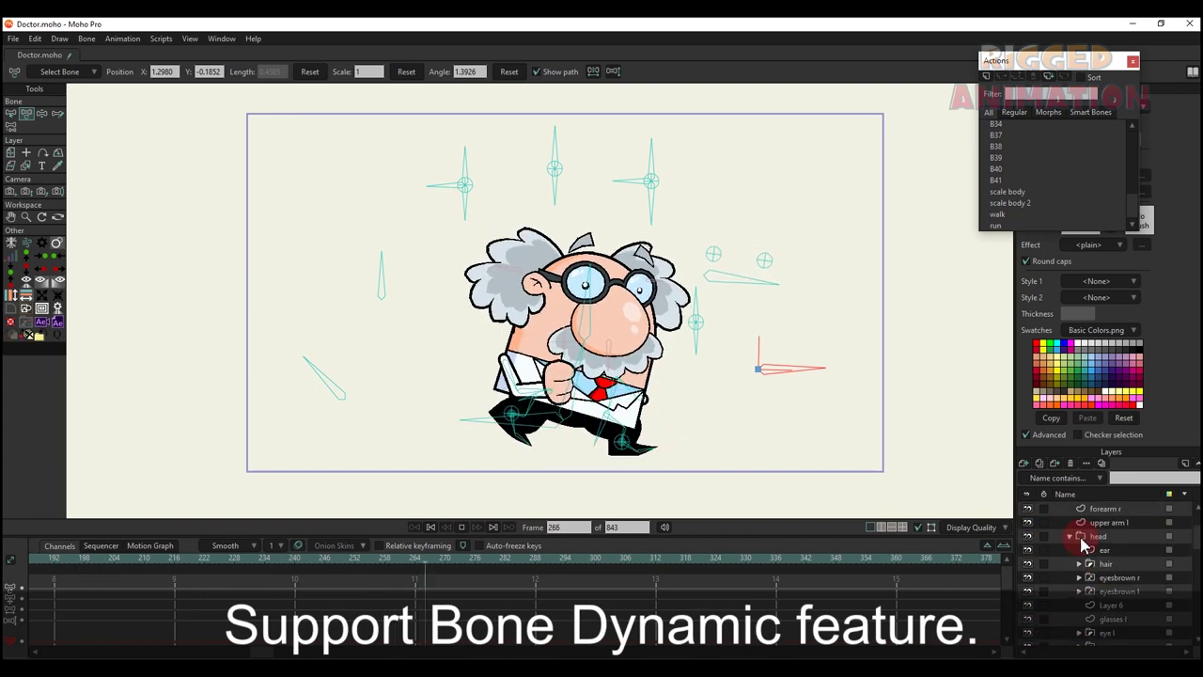
left_click(1063, 509)
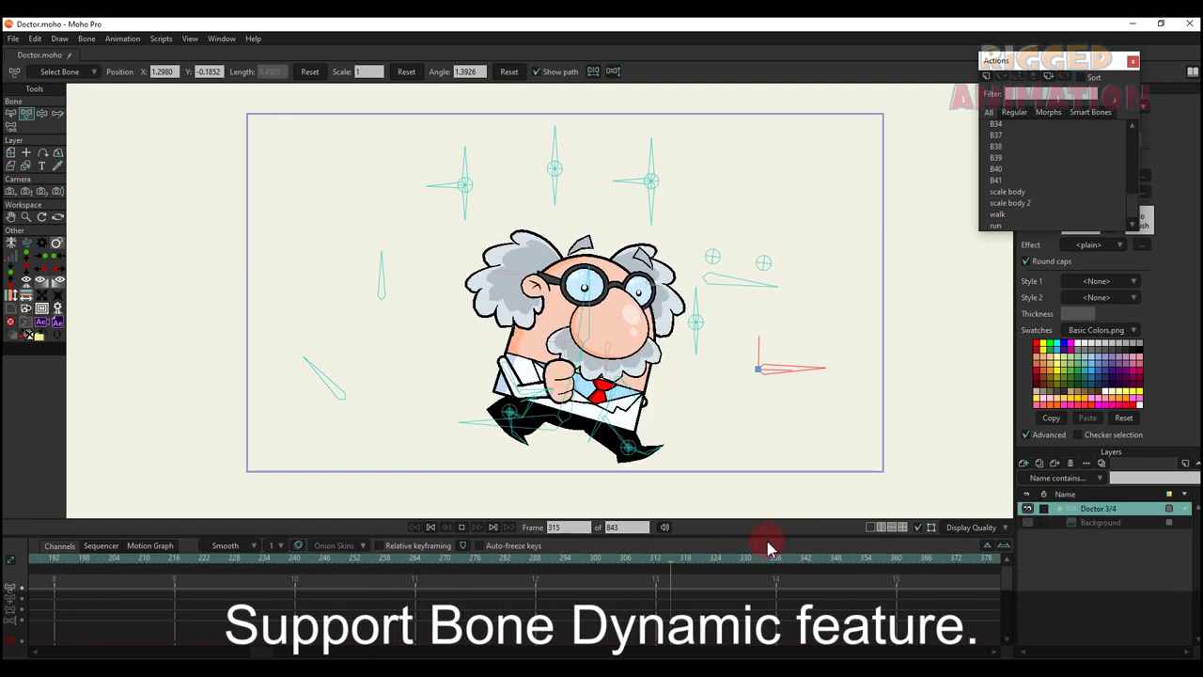